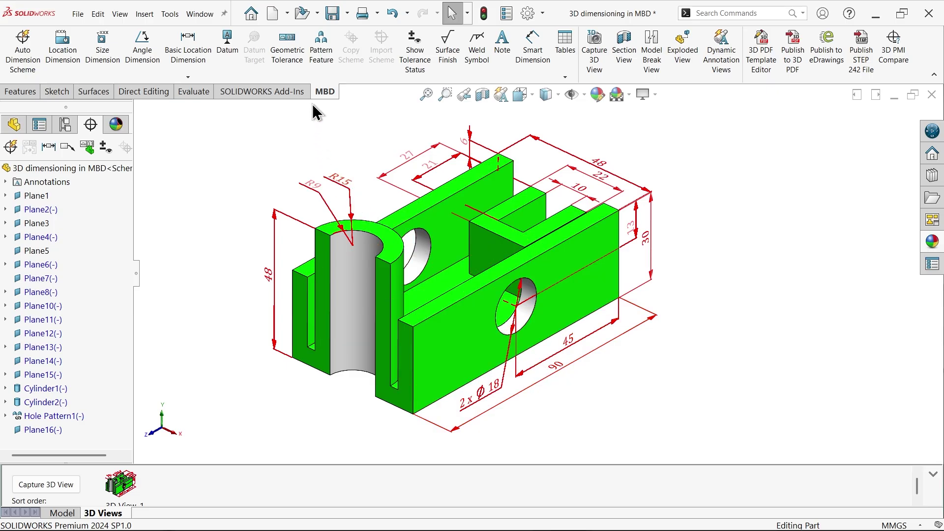
Orbit the annotated bracket to preview it from another angle
middle_click_drag(372, 209, 369, 199)
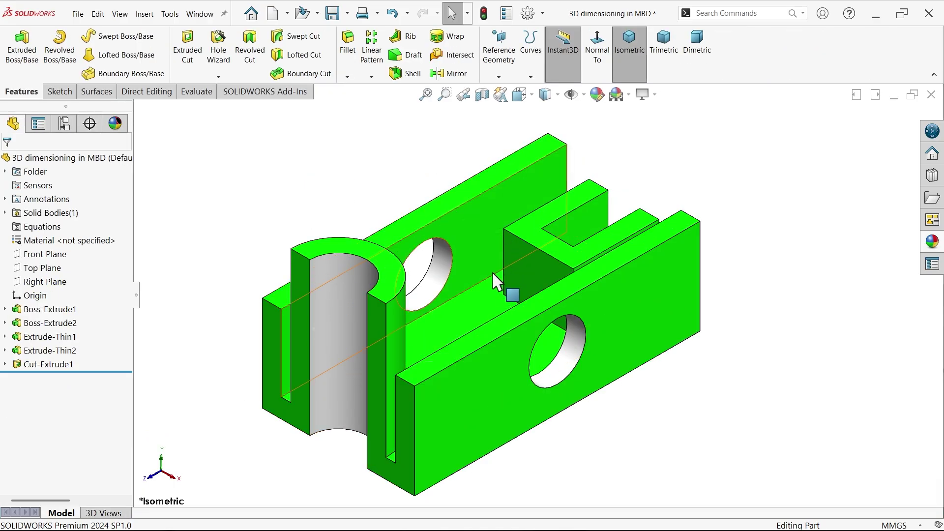
Add the MBD tab to the CommandManager and display its dimensioning tools
right_click(287, 92)
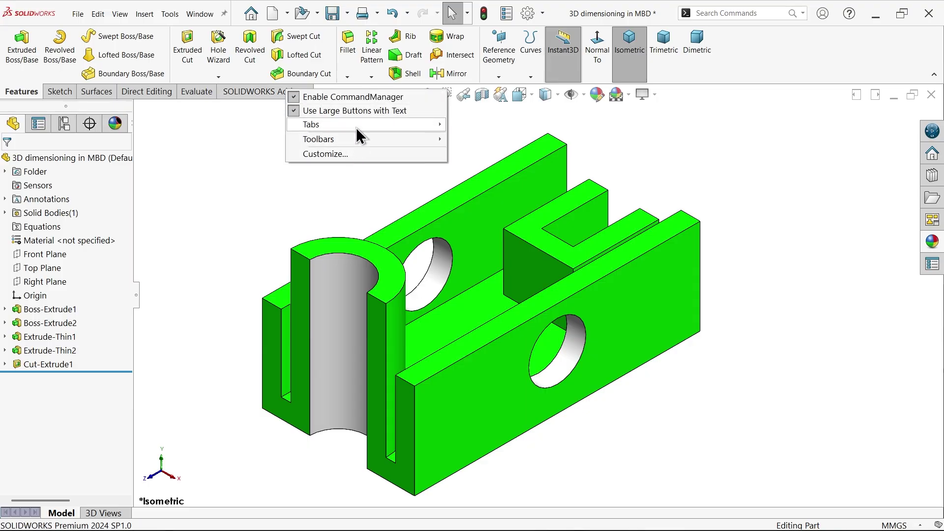
mouse_move(356, 128)
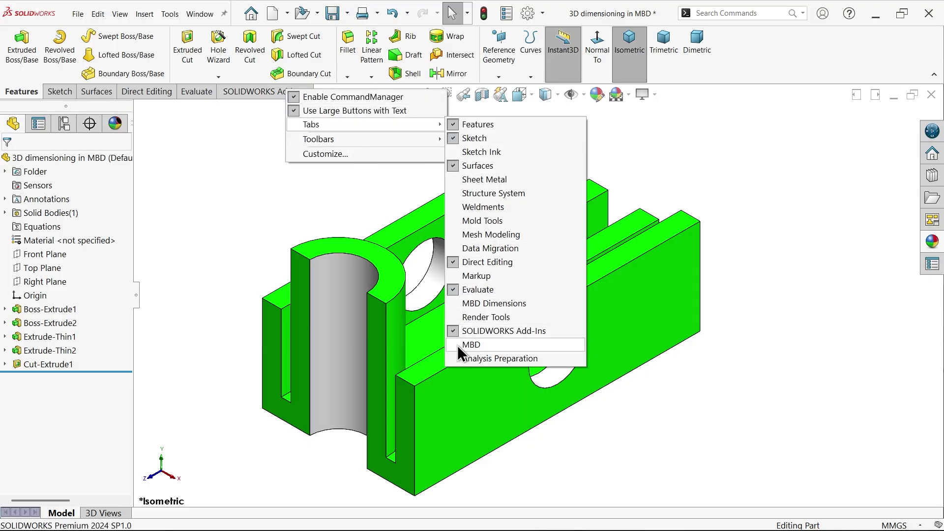
left_click(471, 344)
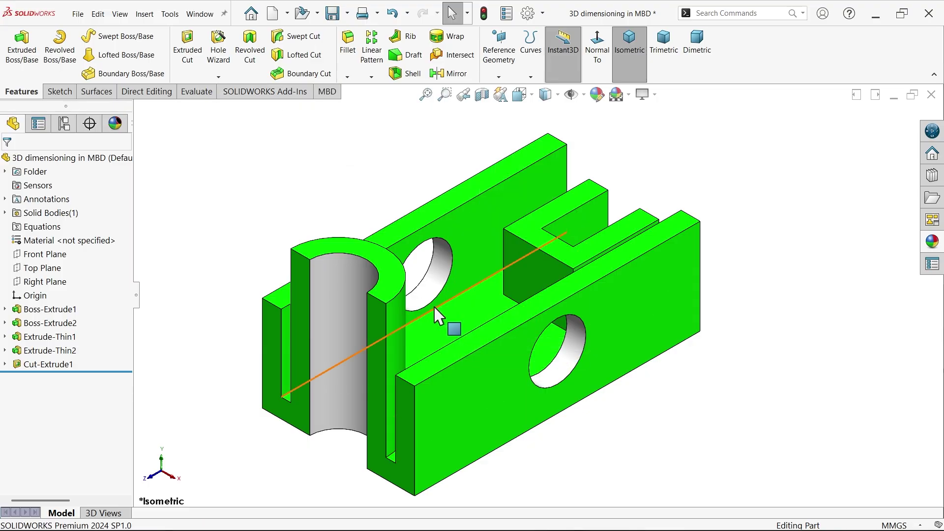
left_click(331, 94)
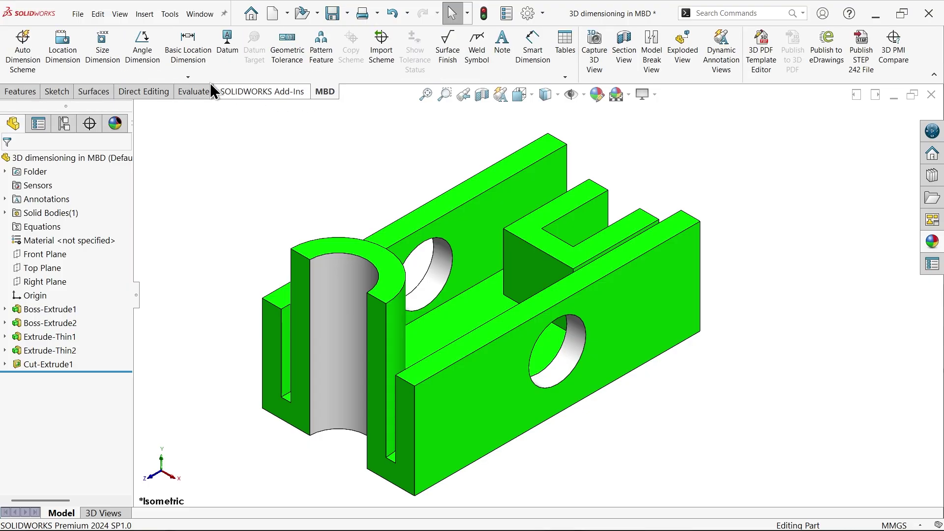
Add location dimensions of 90.00 ±0.50 along the front wall and 30.00 ±0.50 for height
left_click(71, 55)
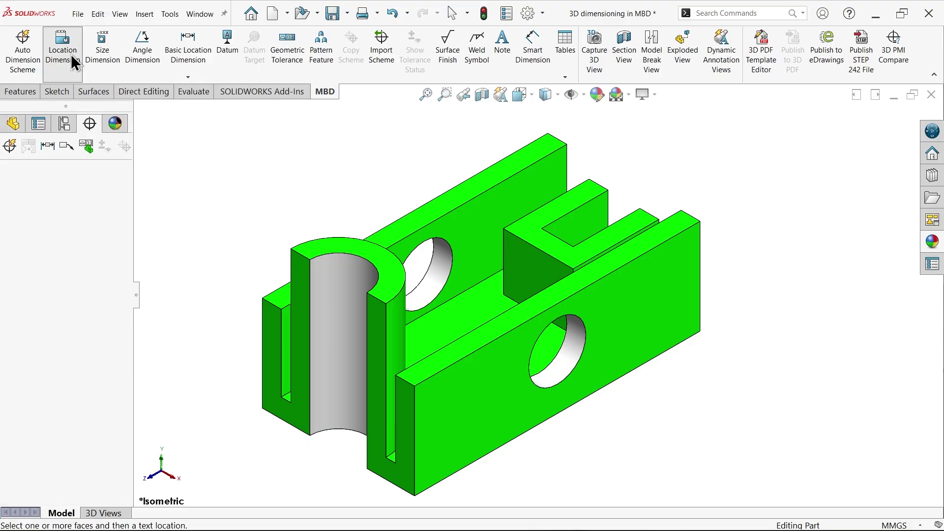
left_click(582, 411)
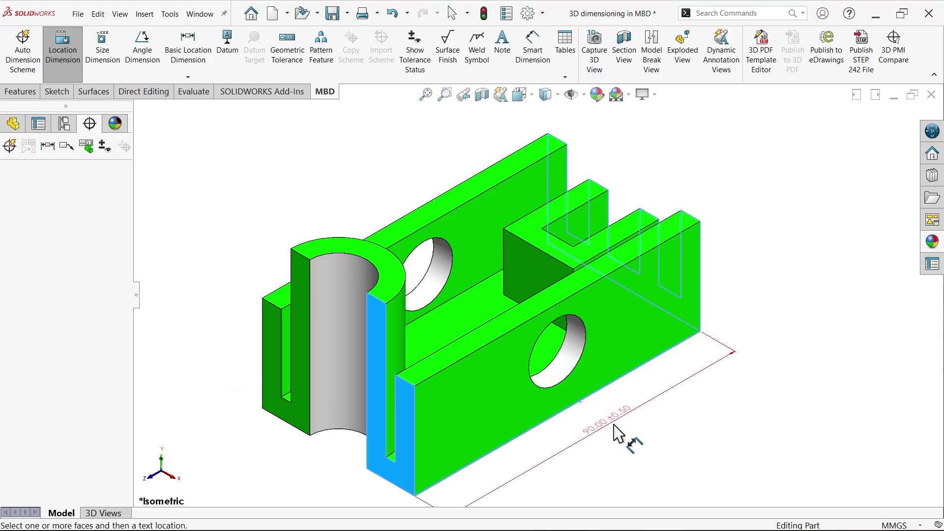
left_click(622, 437)
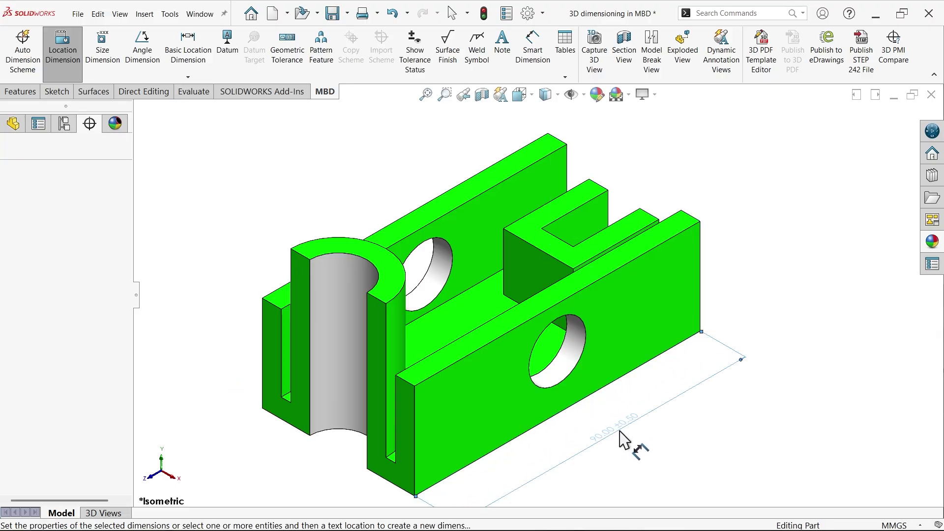
key("f")
scroll(576, 421, "down", 2)
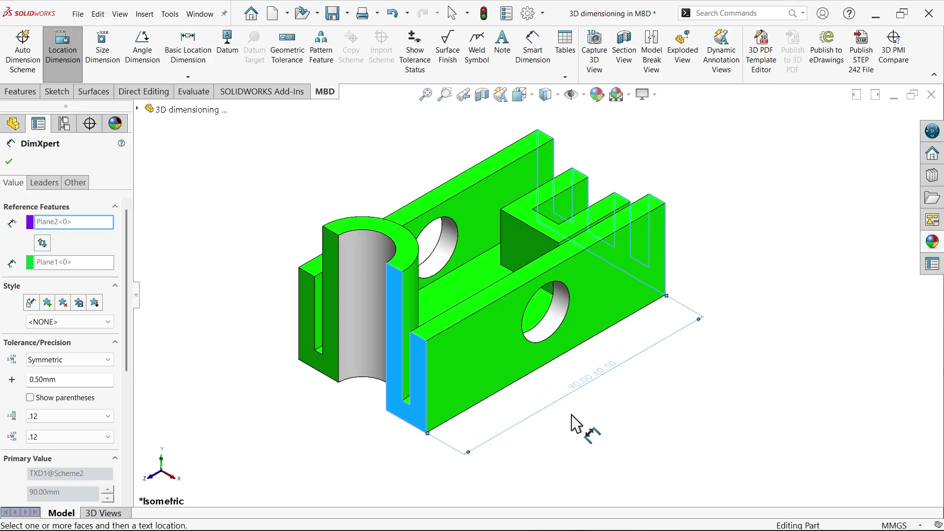
left_click(672, 260)
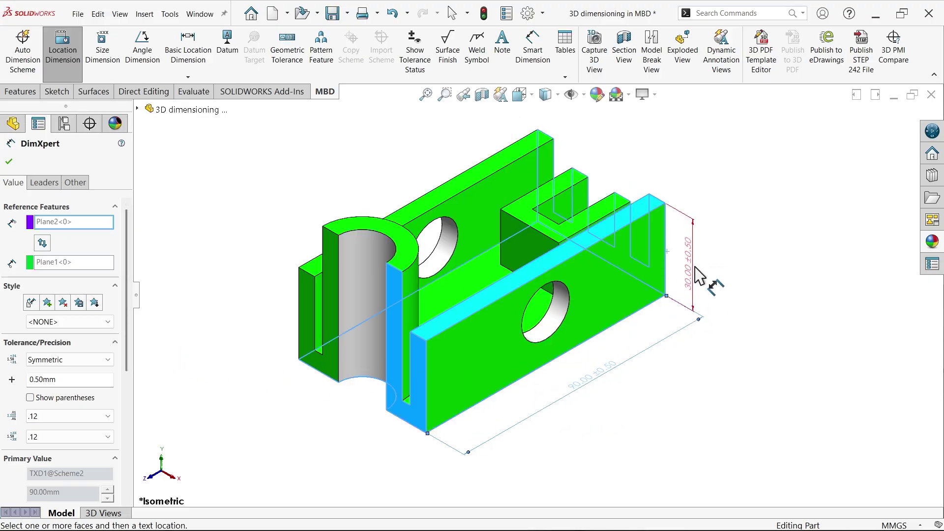
left_click(712, 280)
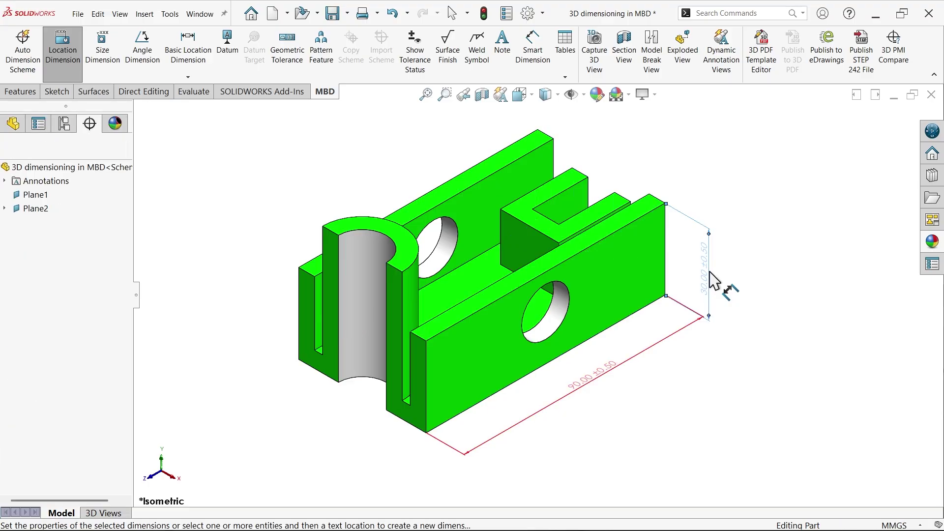
left_click(9, 162)
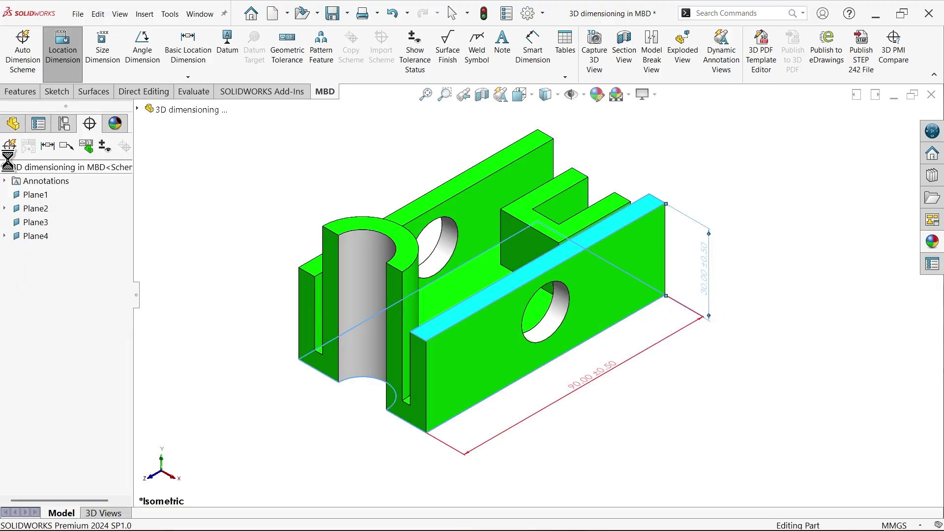
scroll(593, 389, "down", 2)
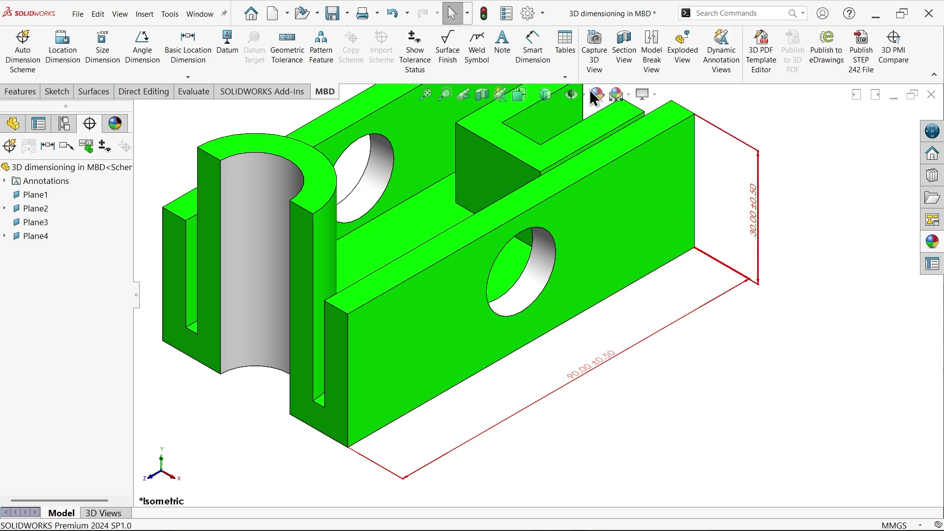
Set the document's dimension font to Cambria at 4.5 mm height
left_click(527, 15)
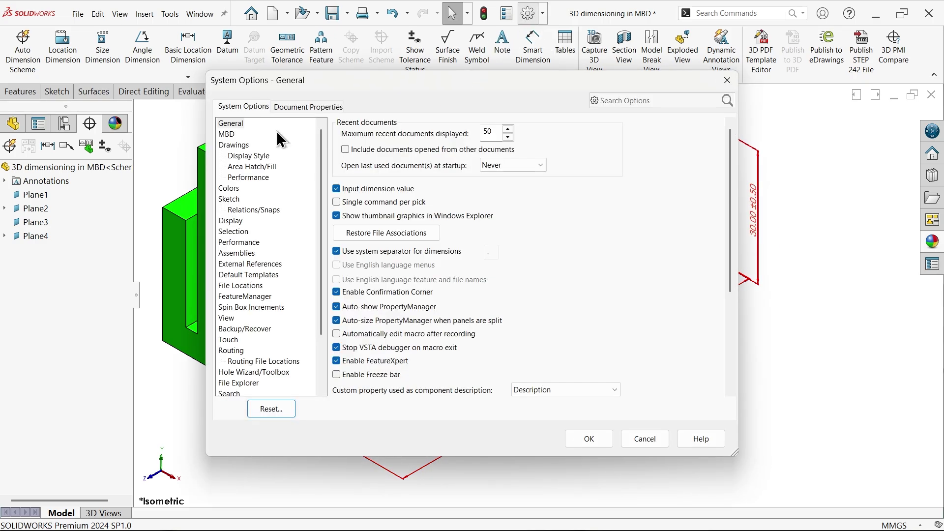
left_click(308, 107)
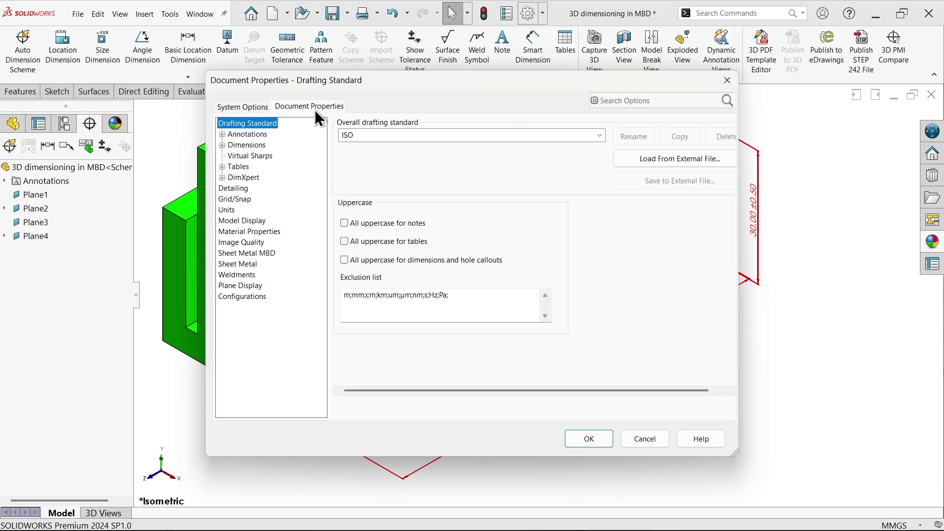
left_click(247, 145)
left_click(359, 176)
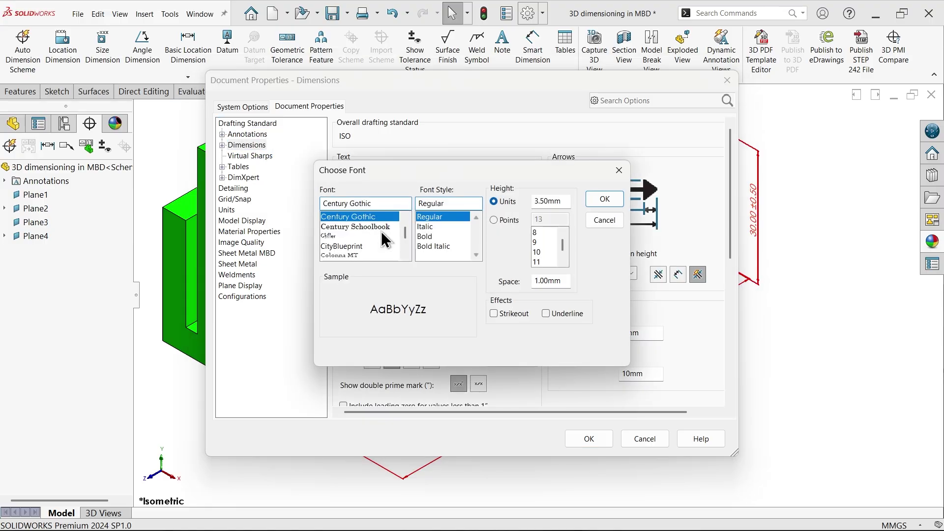
scroll(363, 234, "up", 2)
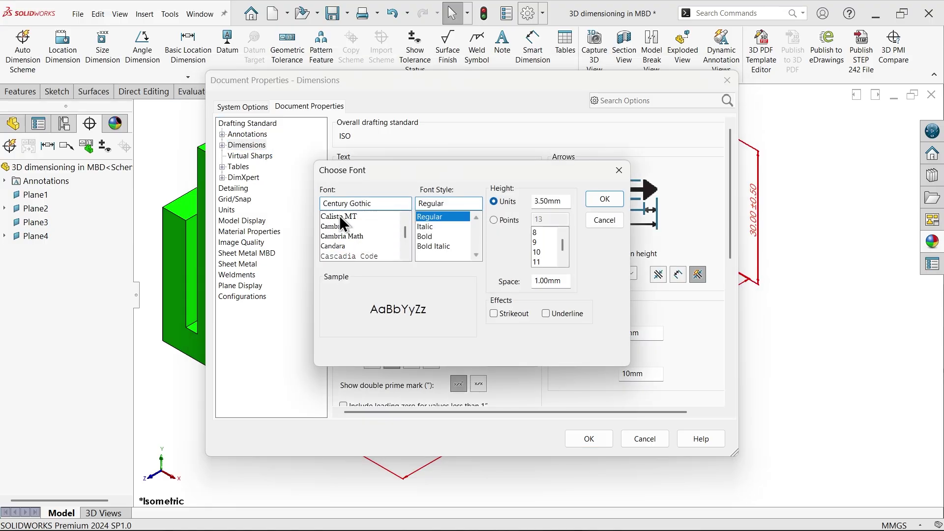
left_click(340, 226)
left_click(558, 200)
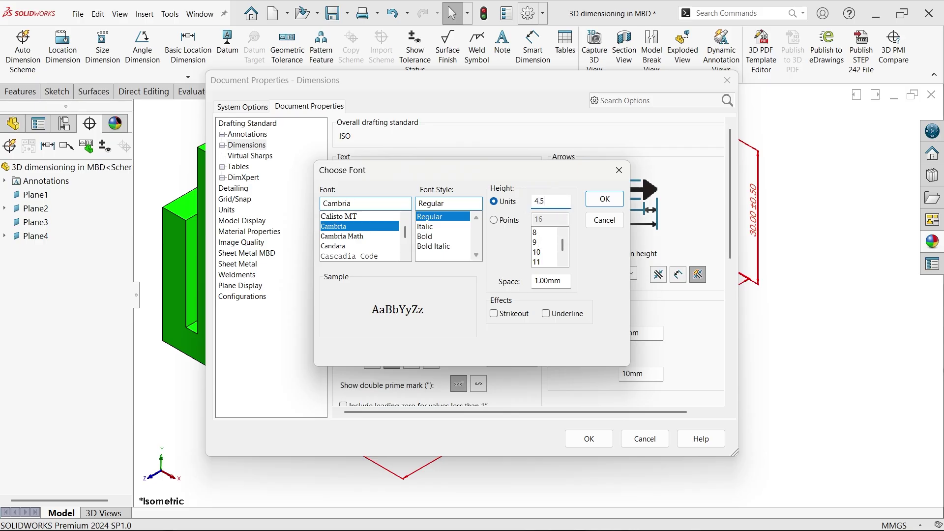
left_click(610, 201)
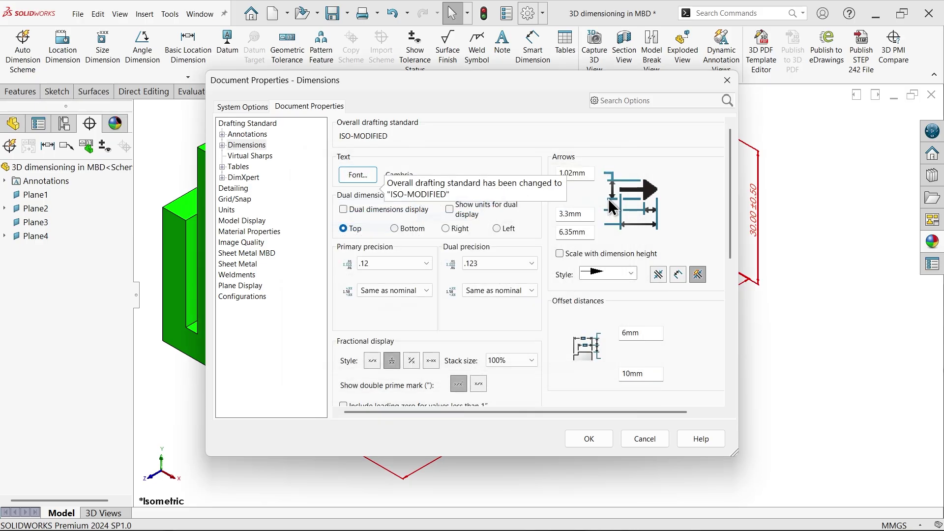
Set arrow sizes to 2, 3 and 6 mm and remove trailing zeroes from dimensions
left_click(590, 175)
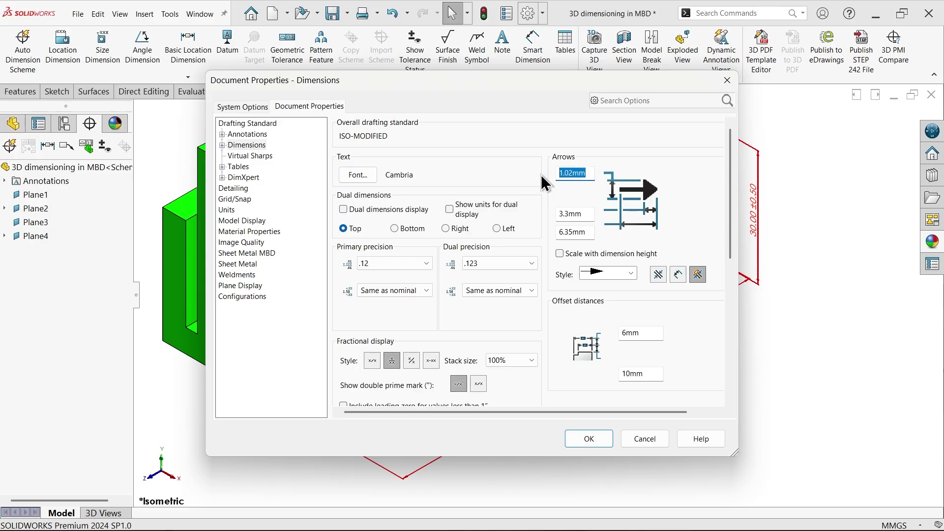
type("2")
left_click(588, 214)
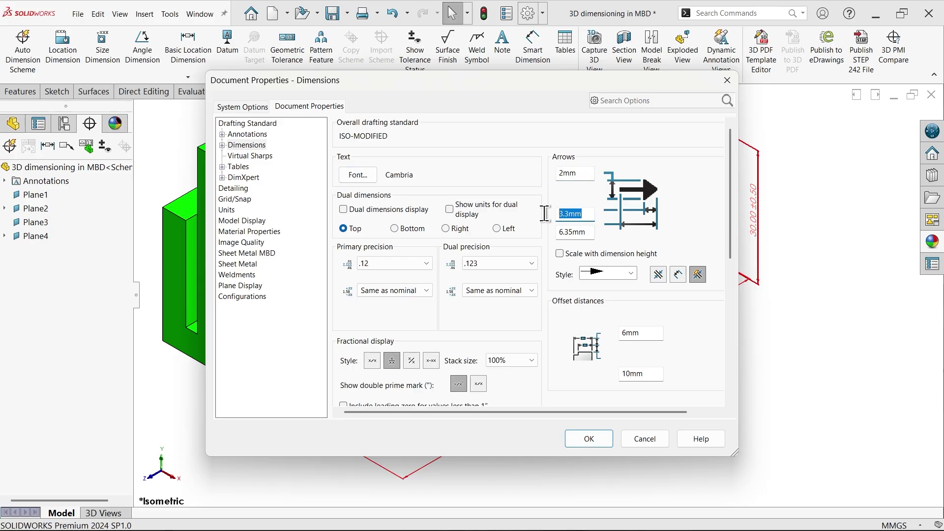
left_click(579, 175)
type("3")
left_click(592, 213)
left_click(588, 231)
left_click_drag(731, 231, 708, 335)
left_click(462, 304)
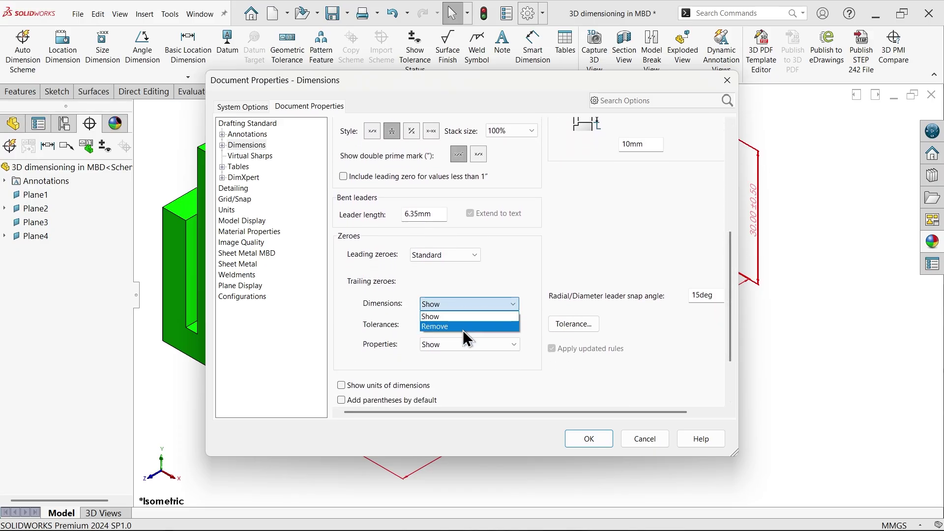
left_click(462, 329)
left_click(577, 439)
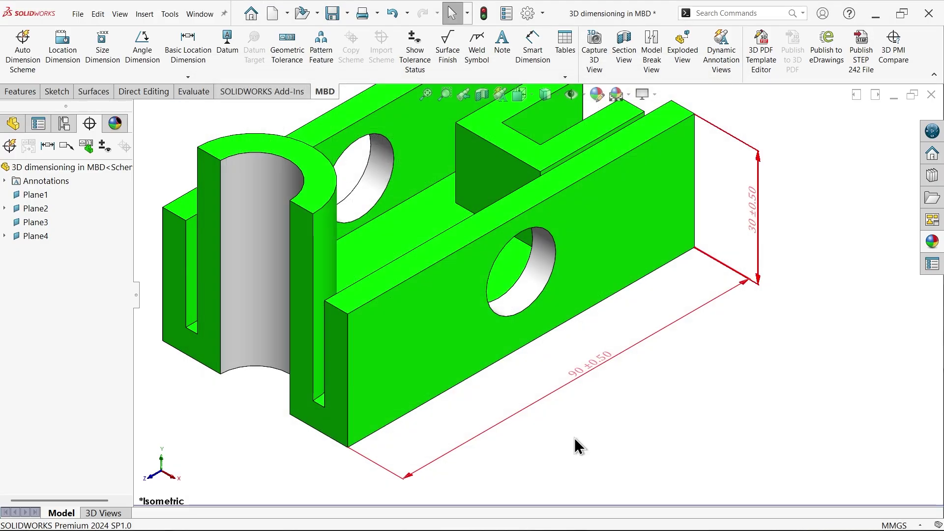
Remove the ±0.50 tolerance from the 90 and 30 dimensions
left_click(604, 374)
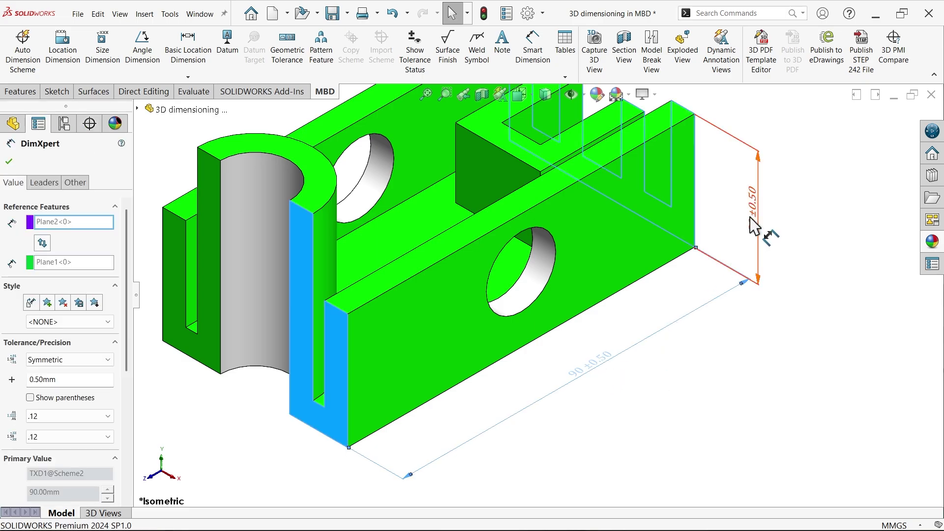
left_click(58, 362)
left_click(58, 371)
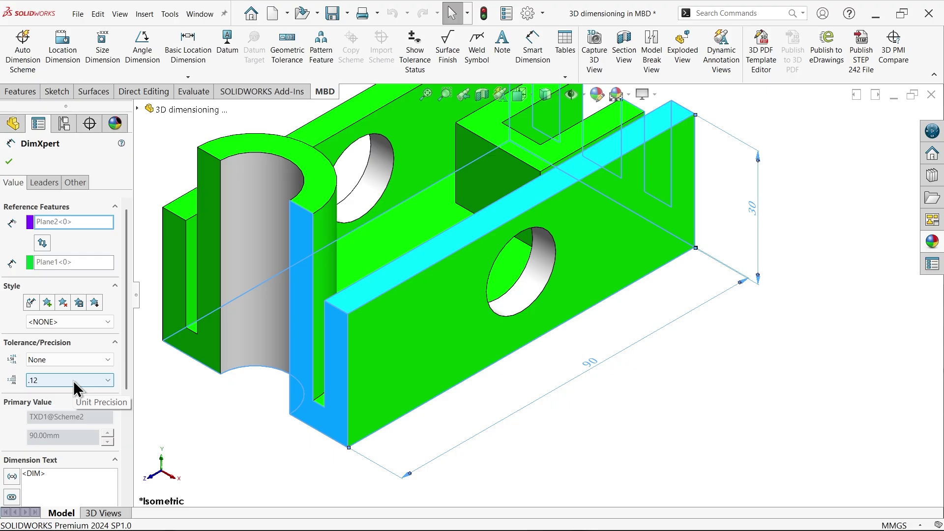
left_click(8, 161)
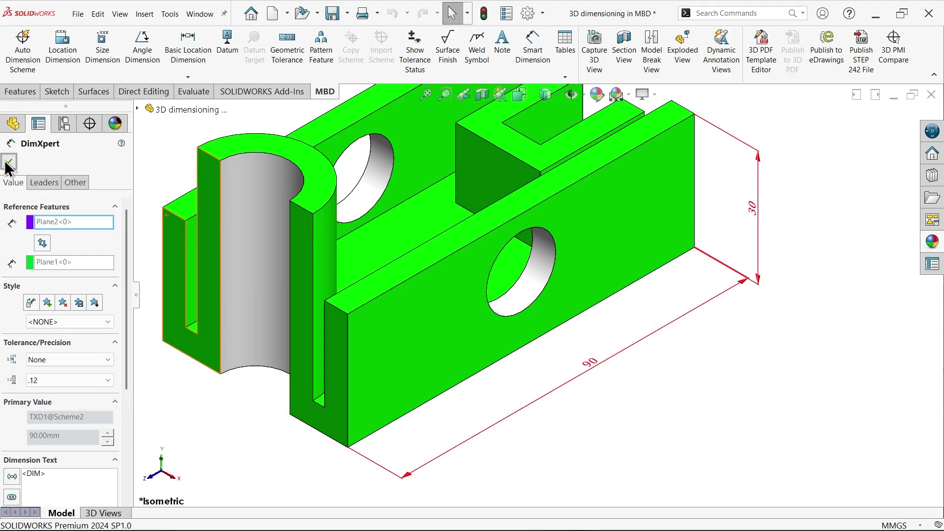
Keep the 90 dimension in the Top annotation view and move it near the bottom edge
right_click(596, 359)
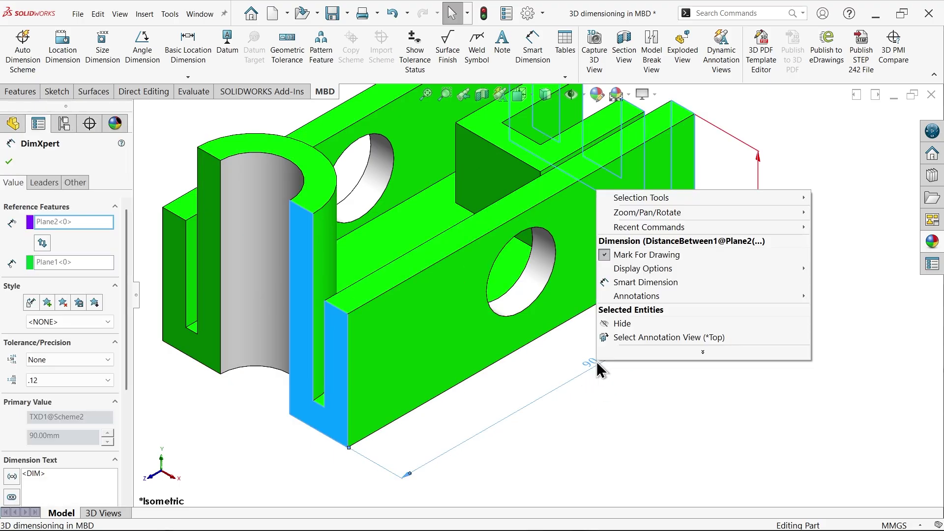
left_click(658, 338)
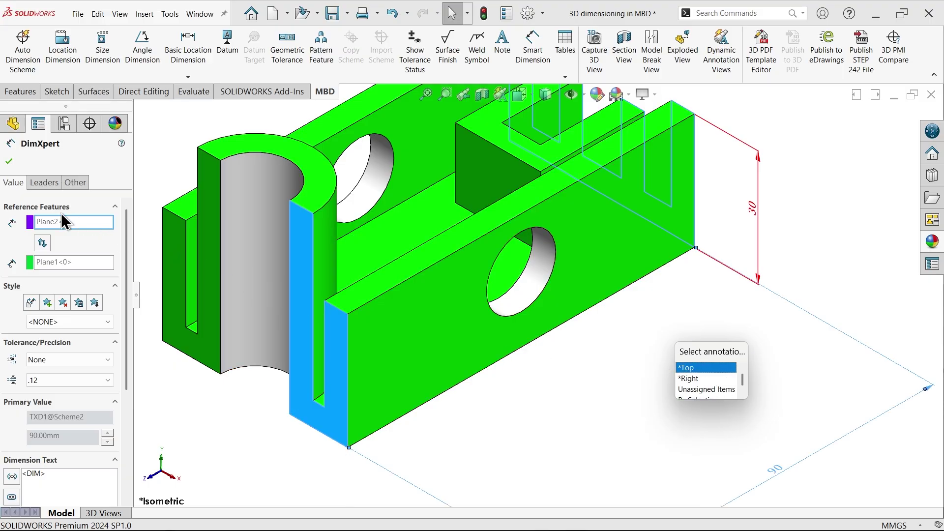
left_click(7, 164)
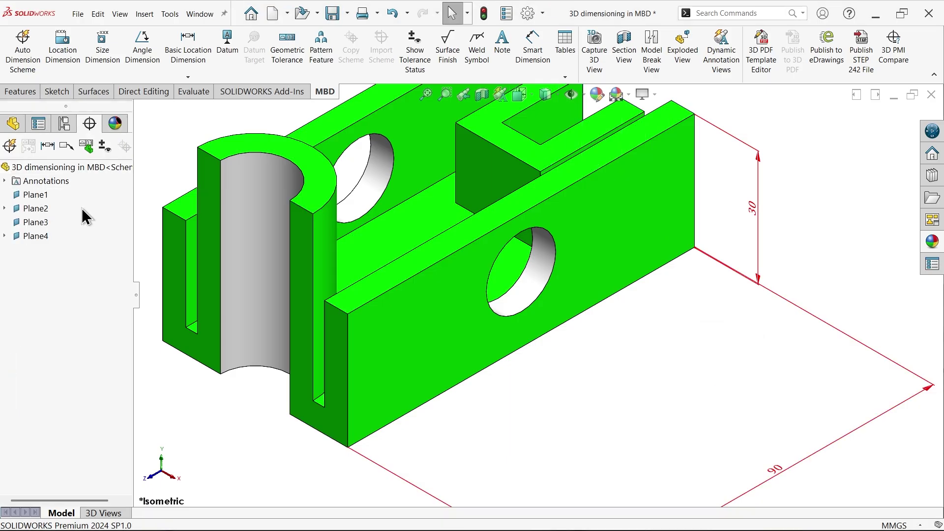
left_click(773, 478)
left_click_drag(774, 471, 596, 380)
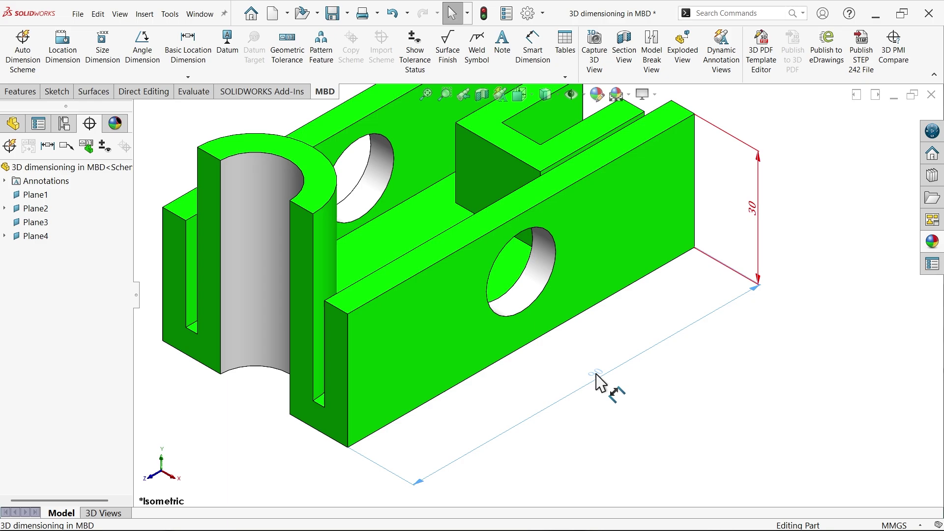
Move the 30 dimension into the Right annotation view, closer to the part
left_click(758, 226)
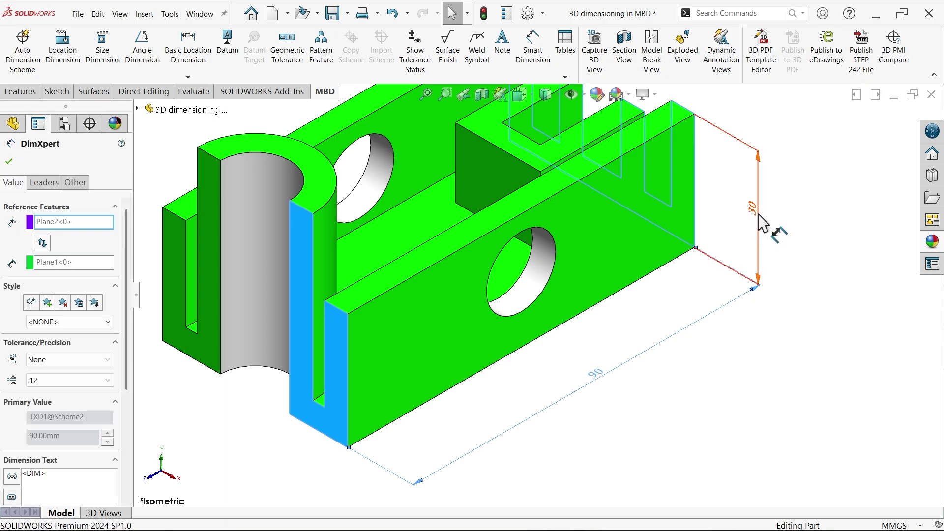
right_click(759, 215)
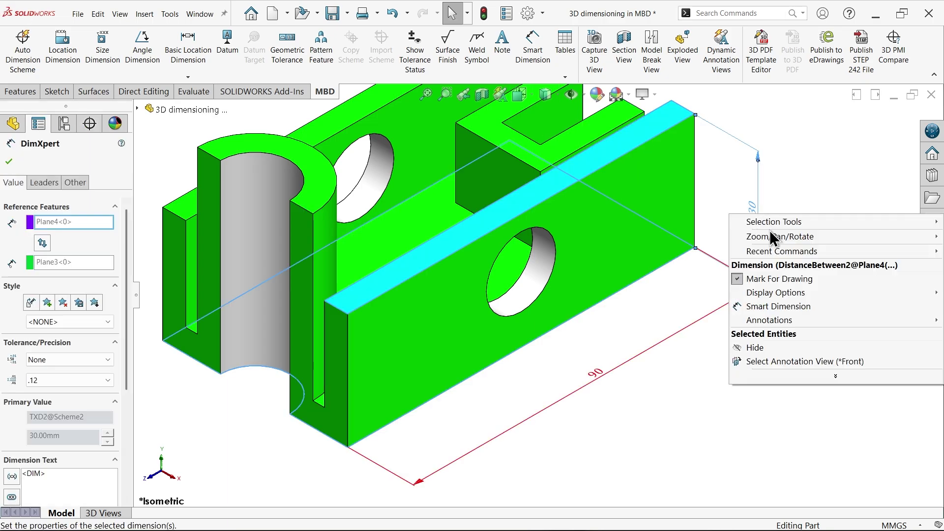
left_click(767, 362)
left_click(799, 400)
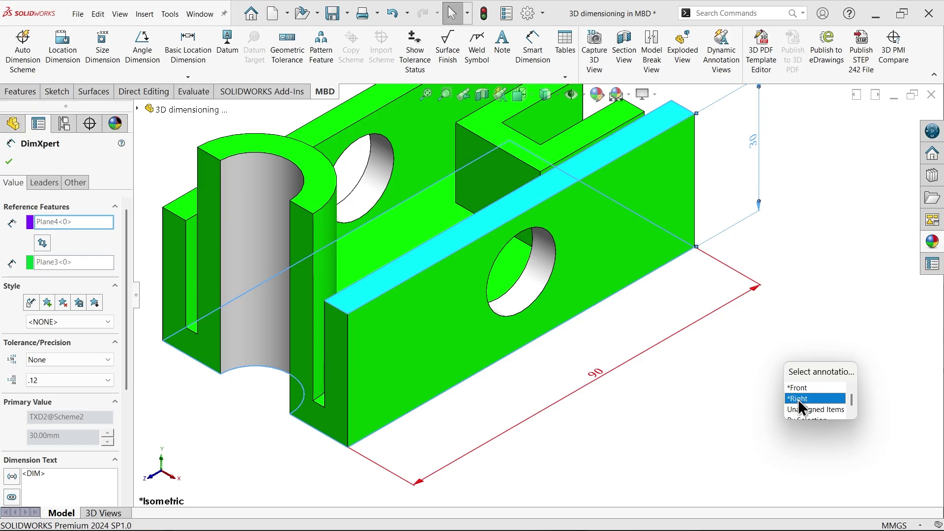
left_click_drag(753, 144, 743, 157)
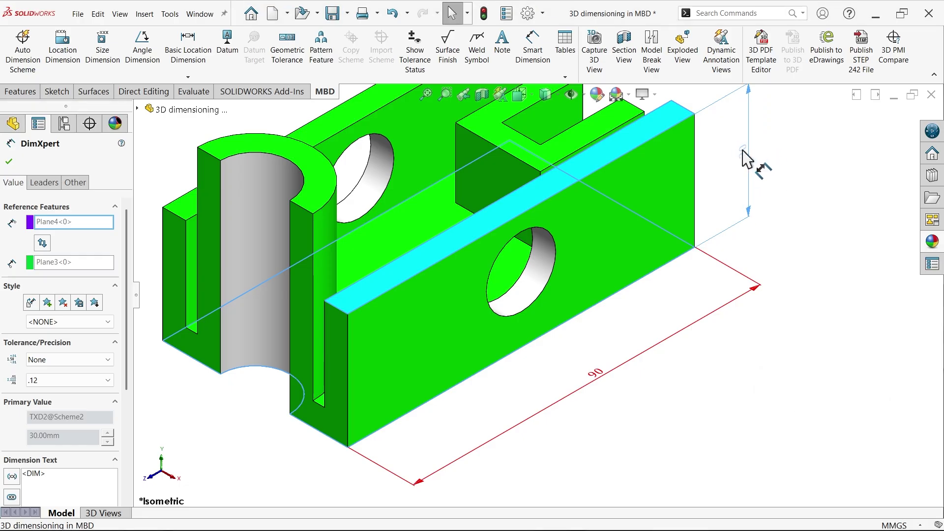
left_click(746, 157)
Add 10 ±0.50 and 22 ±0.50 location dimensions from the slot faces
key("Escape")
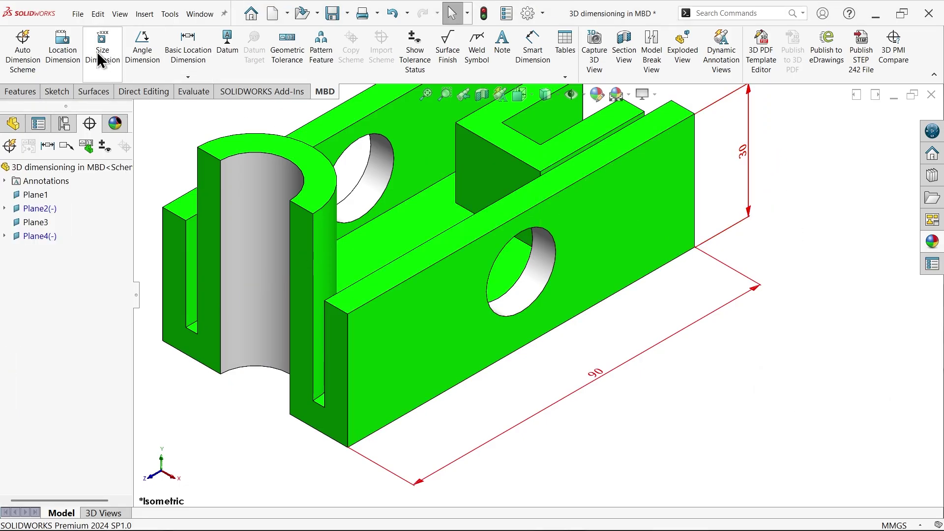
left_click(66, 52)
key("z")
key("z")
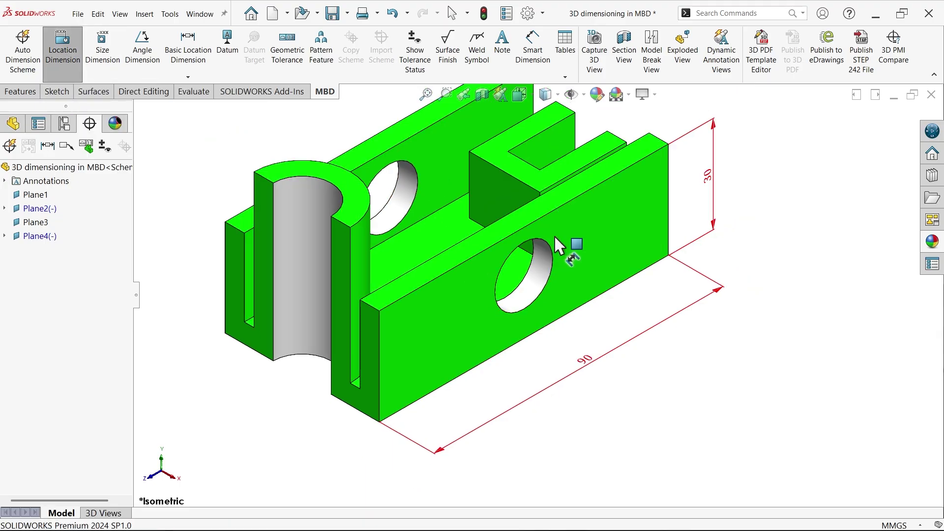
scroll(546, 154, "down", 3)
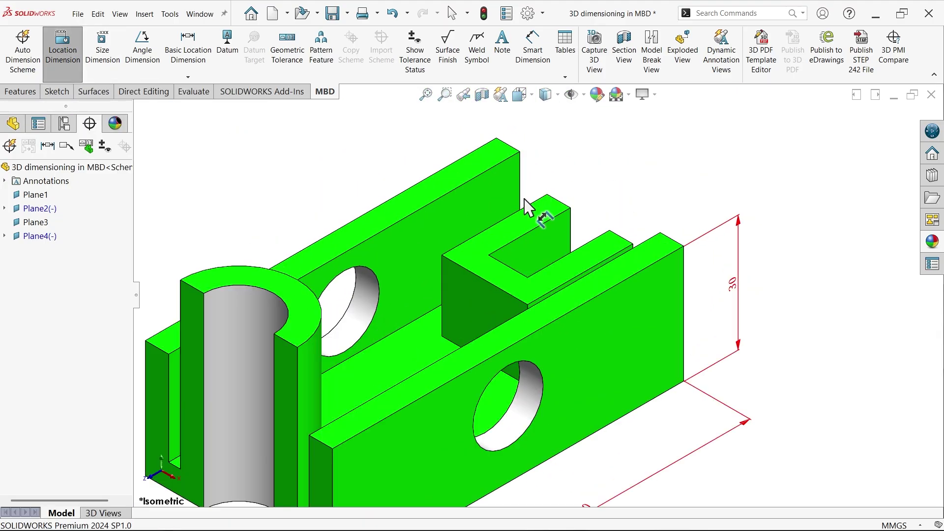
left_click(513, 277)
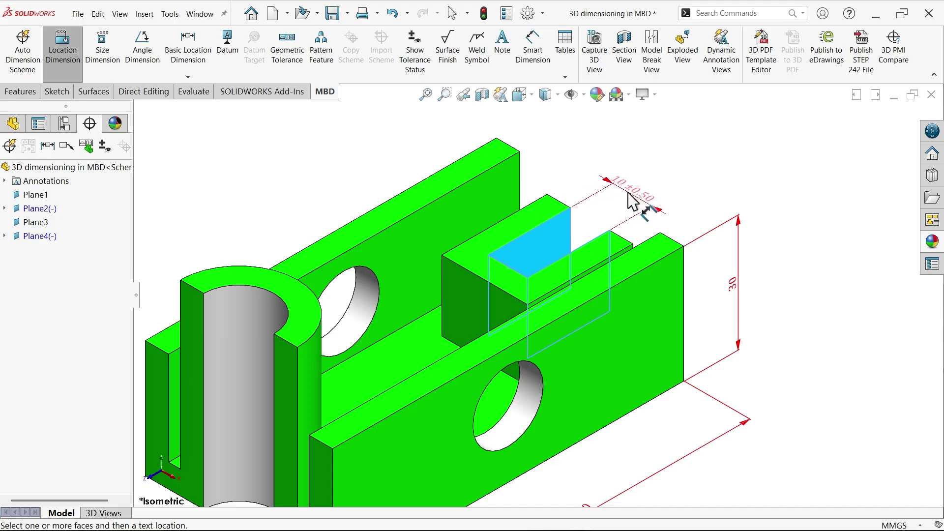
left_click(629, 202)
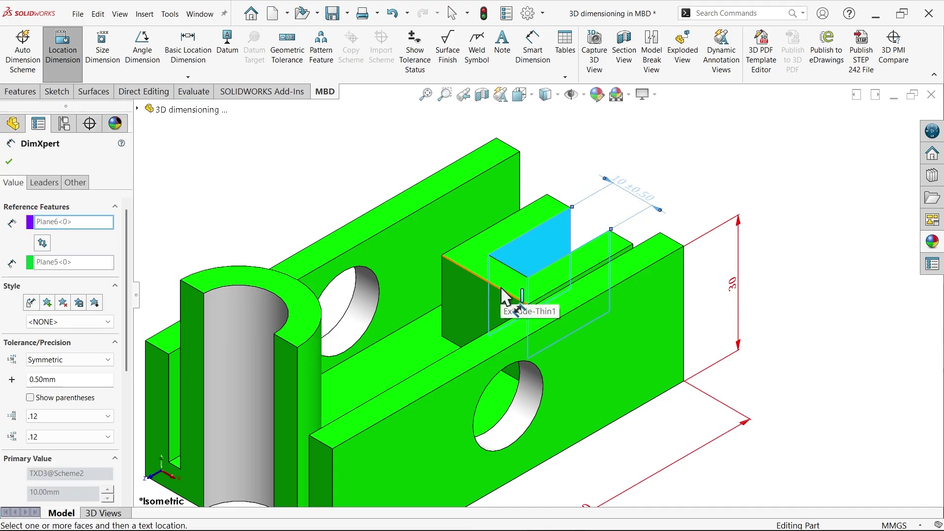
left_click(501, 291)
left_click(674, 183)
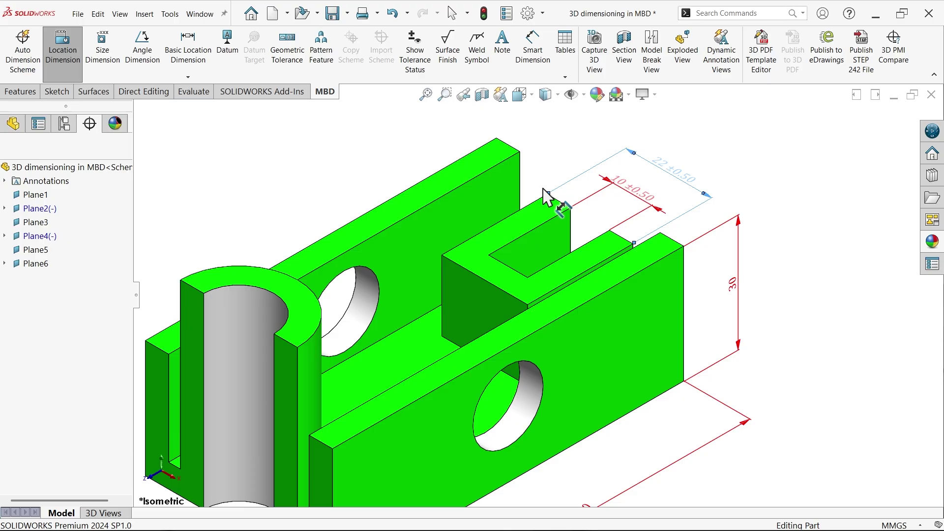
left_click(507, 217)
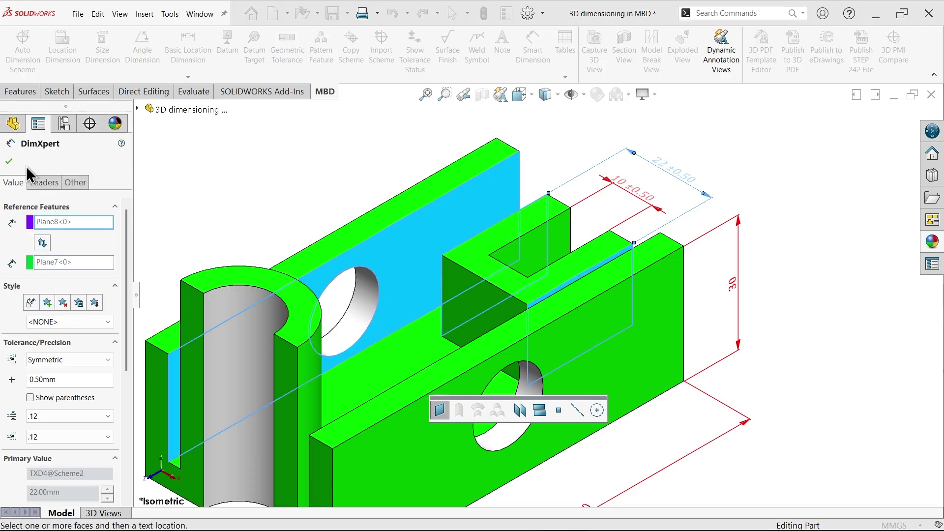
left_click(9, 161)
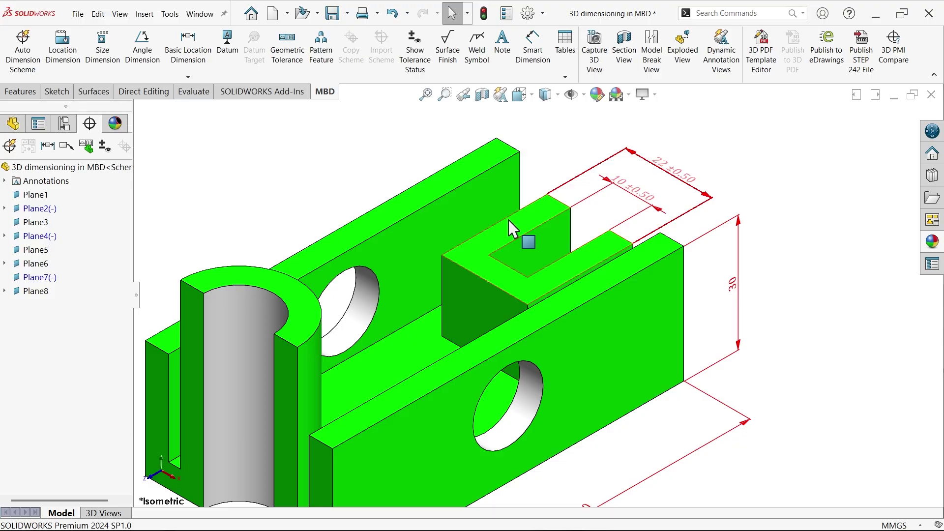
Add the 27, 21 and 6 ±0.50 location dimensions above the back wall and top faces
left_click(63, 51)
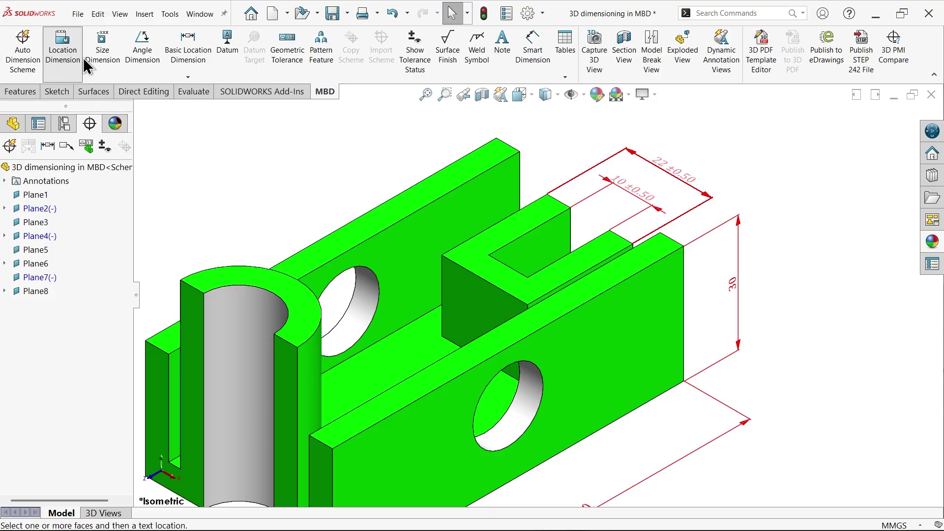
left_click(527, 216)
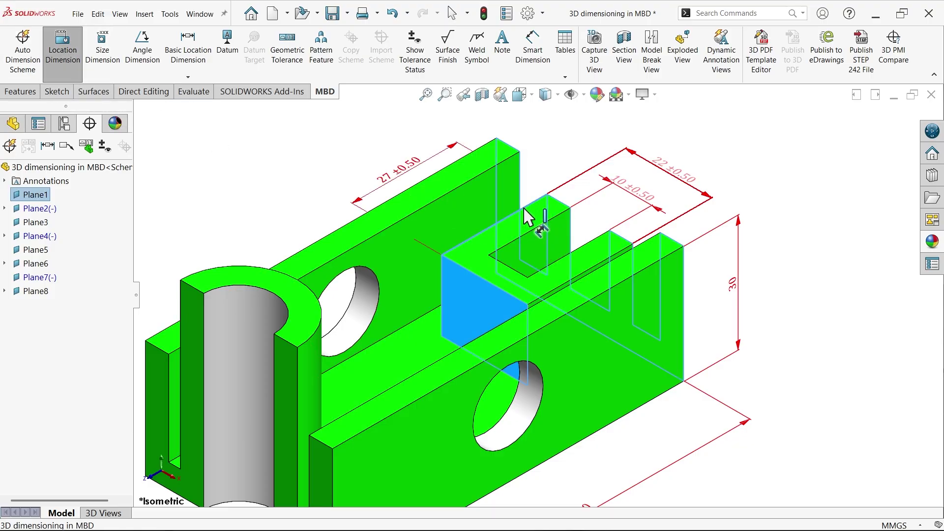
left_click(374, 153)
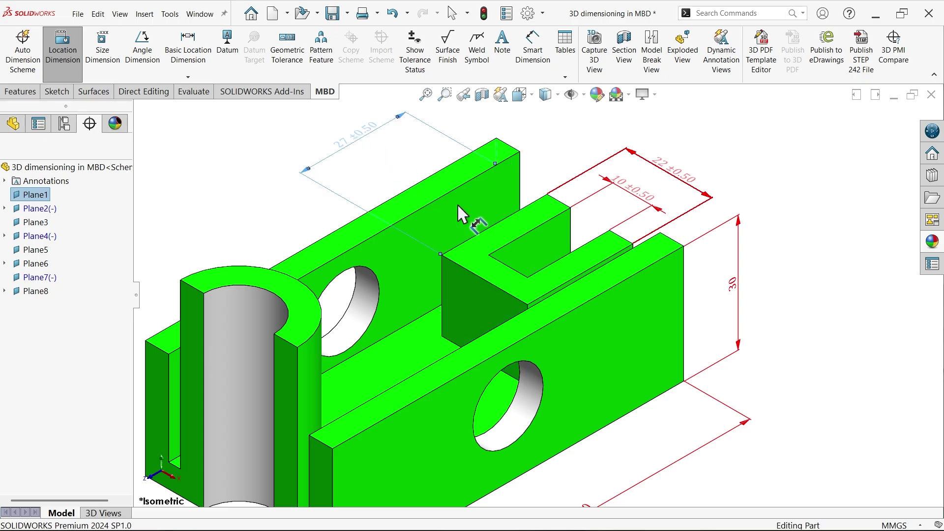
left_click(524, 238)
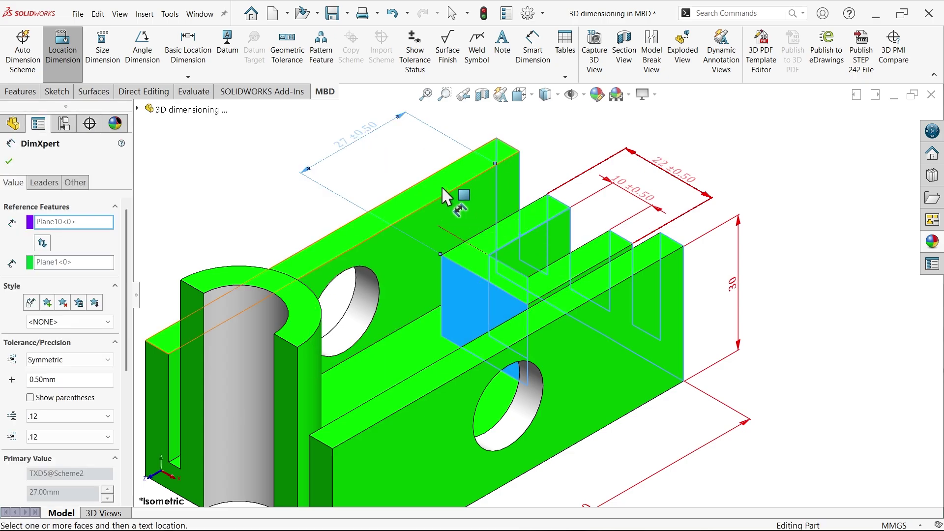
left_click(389, 162)
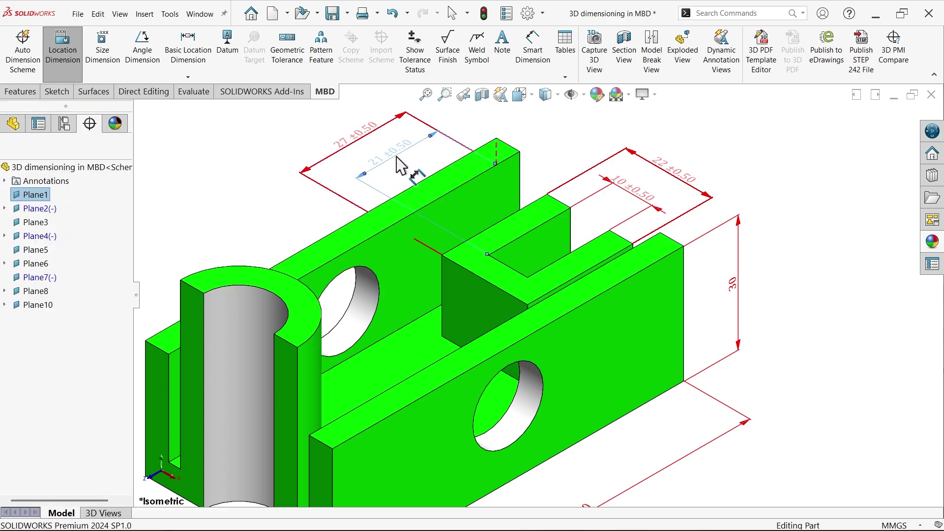
left_click(561, 209)
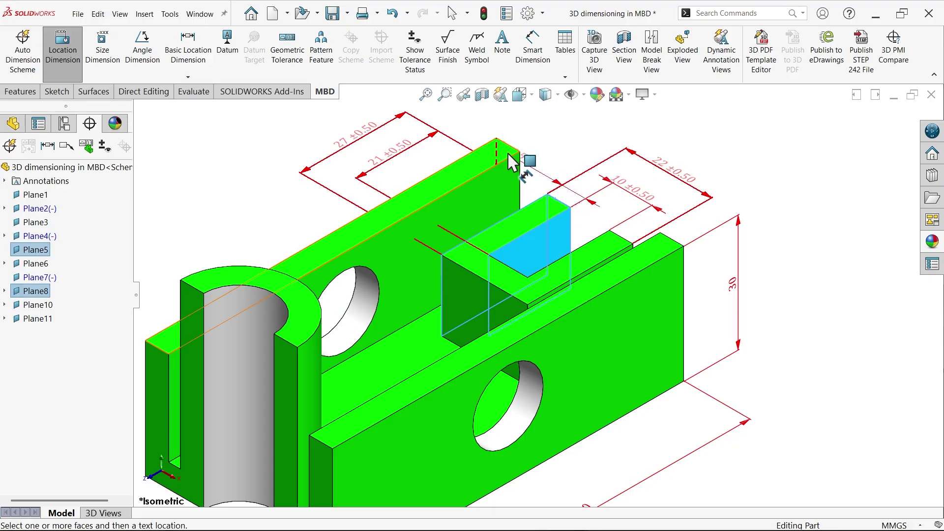
left_click(509, 150)
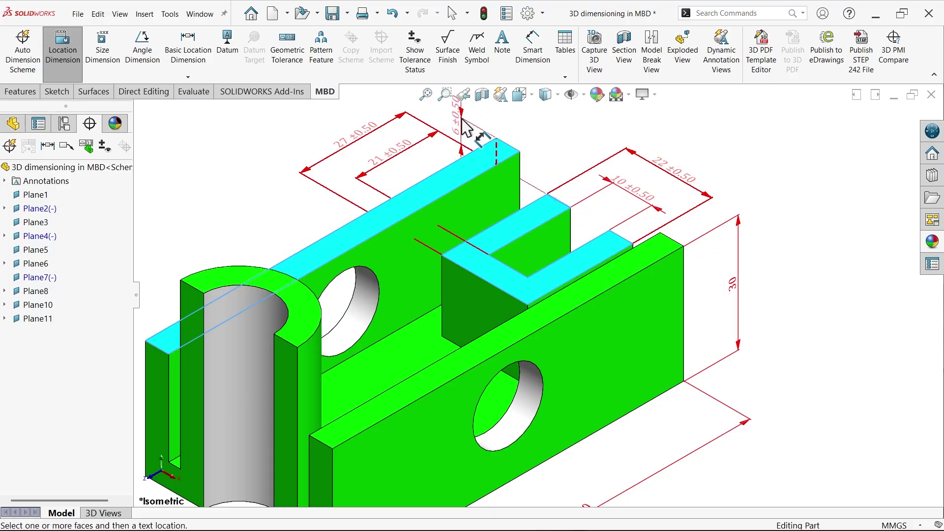
left_click(452, 129)
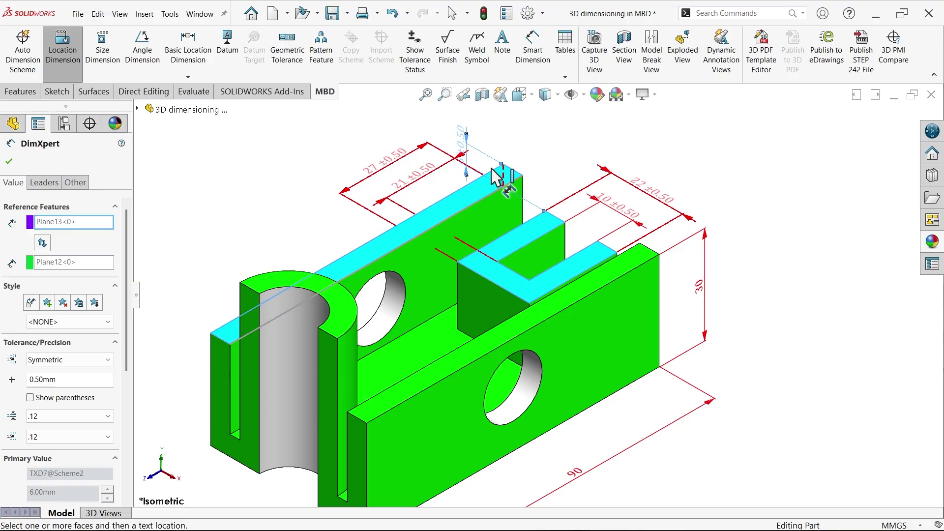
Add the 48 ±0.50 location dimension between the front plate and the left end face
left_click(615, 301)
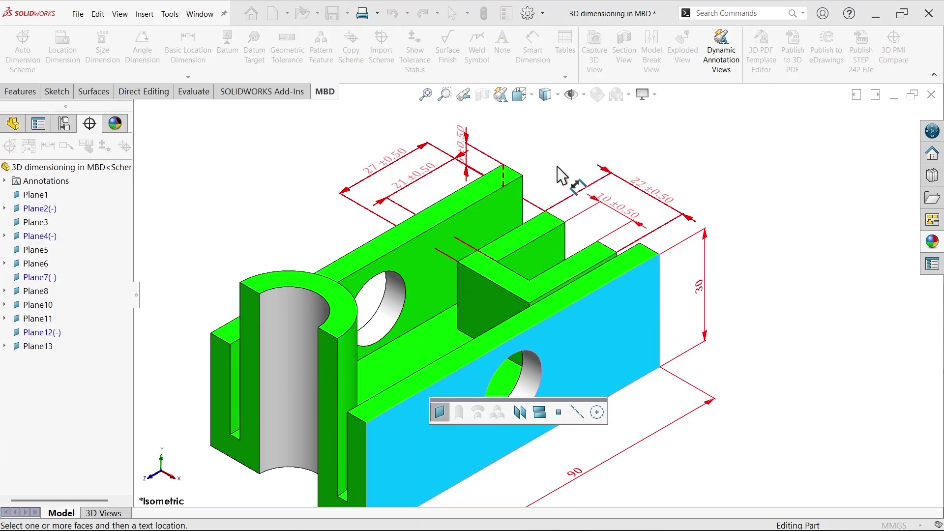
middle_click_drag(565, 177, 605, 204)
left_click(328, 176)
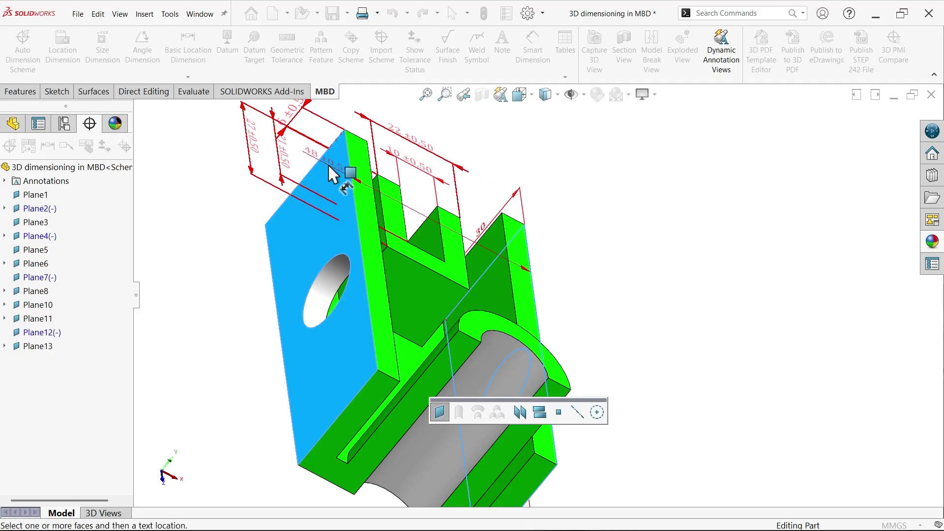
middle_click_drag(340, 175, 419, 177)
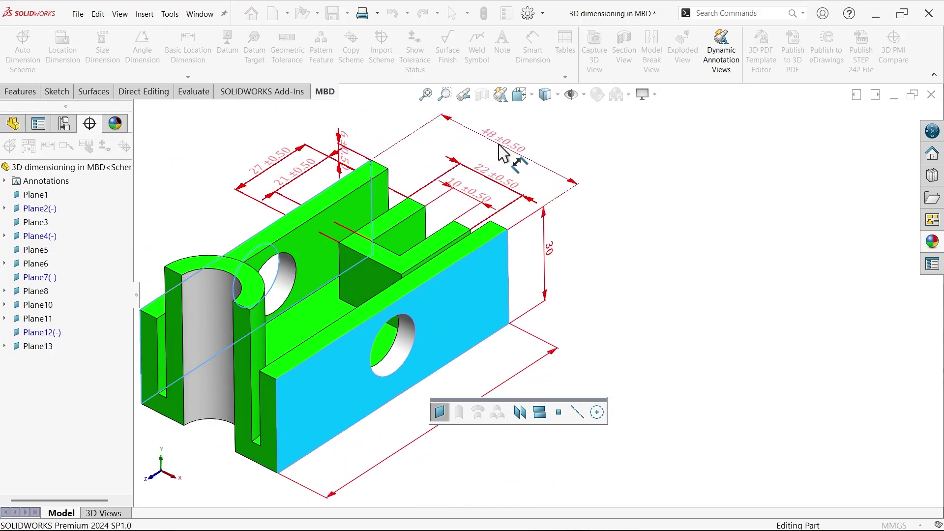
left_click(497, 154)
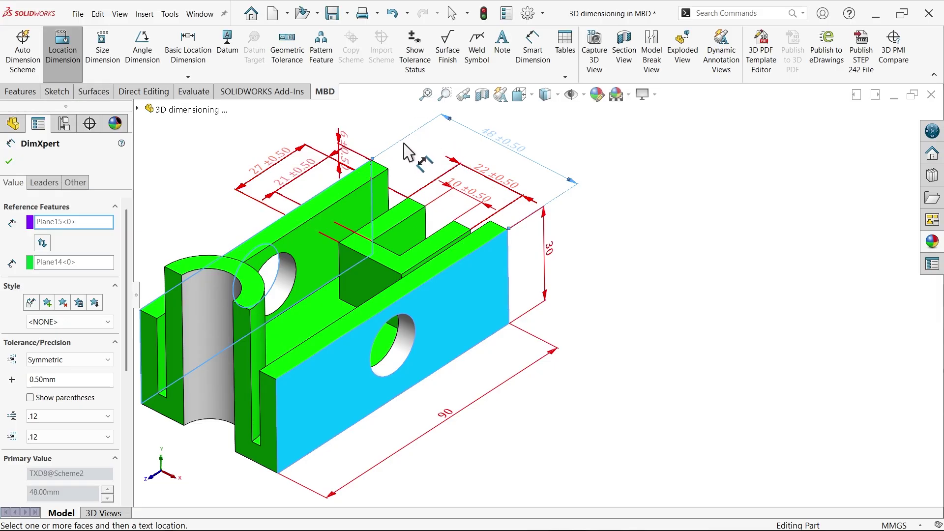
scroll(214, 190, "down", 2)
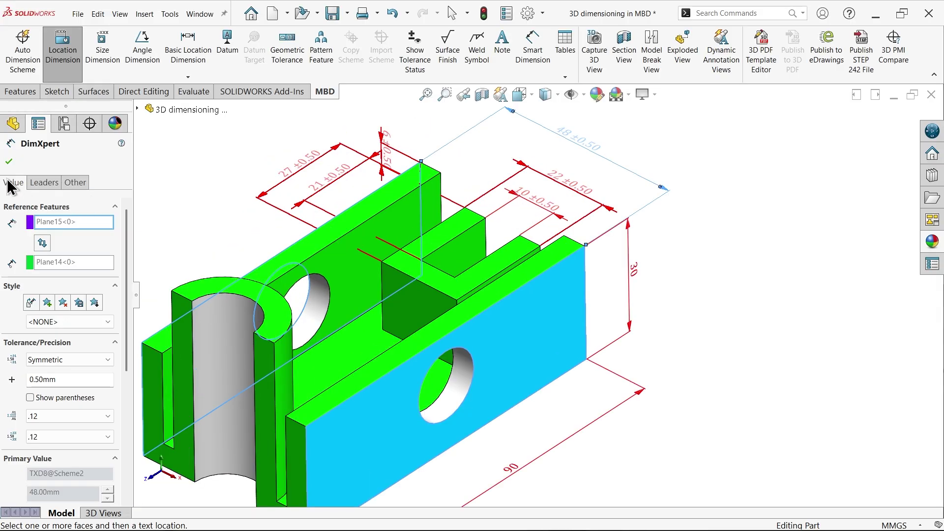
left_click(9, 162)
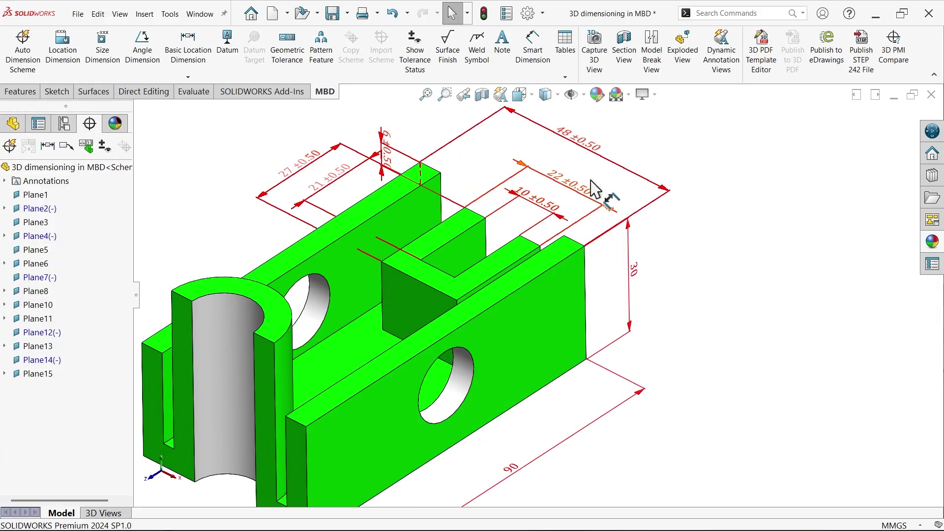
Set tolerance and precision to None for the 48, 10, 6, 21 and 27 dimensions
left_click(591, 154)
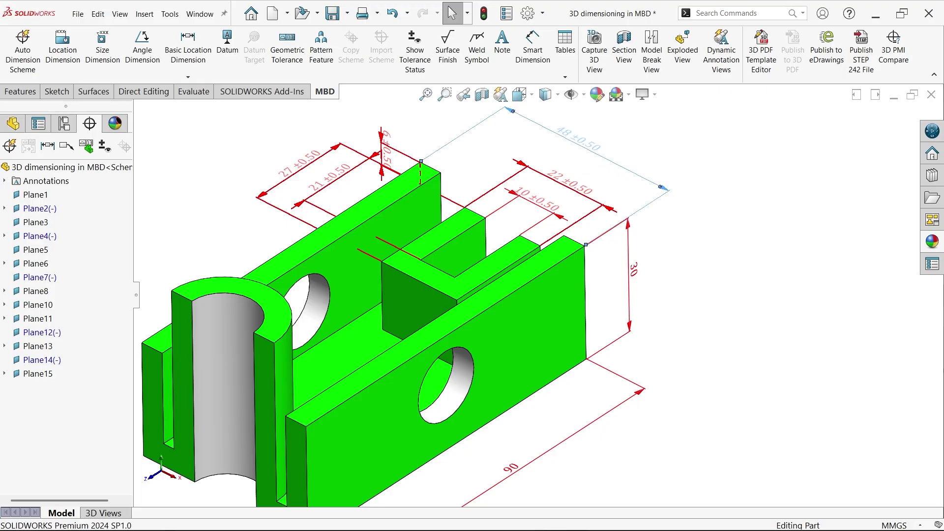
left_click(548, 209, "ctrl")
left_click(386, 147, "ctrl")
left_click(336, 181, "ctrl")
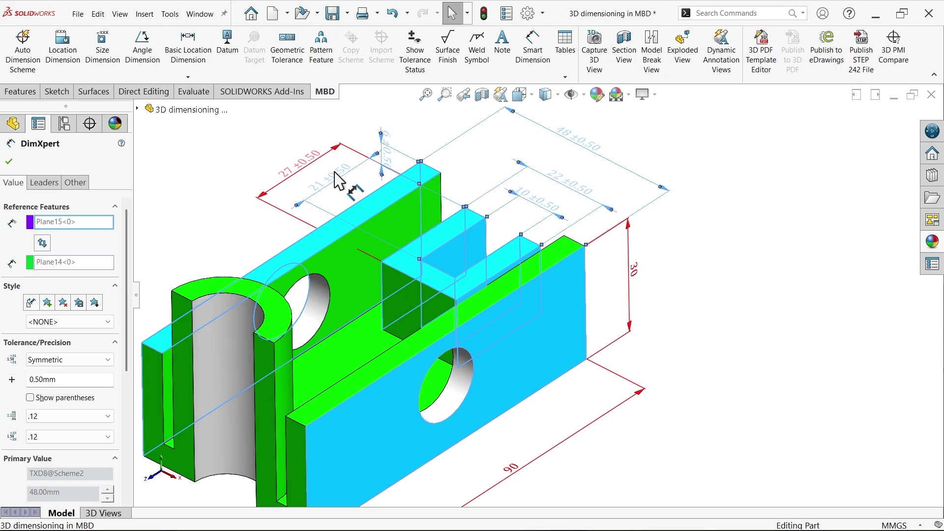
left_click(309, 160, "ctrl")
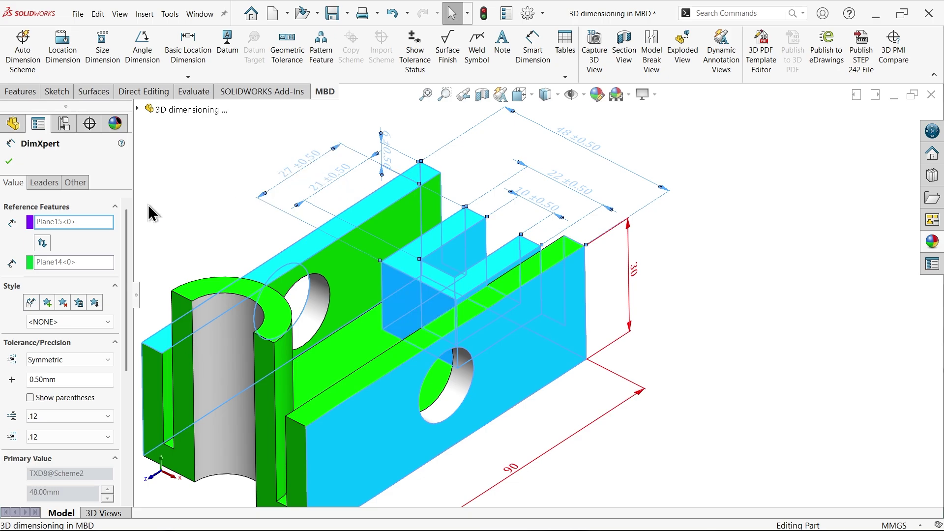
left_click(51, 362)
left_click(55, 372)
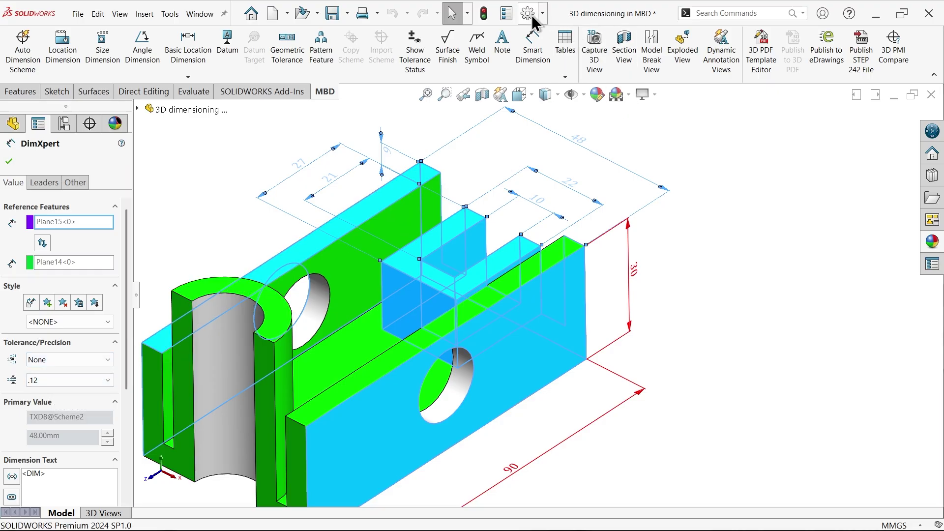
left_click(79, 384)
left_click(68, 390)
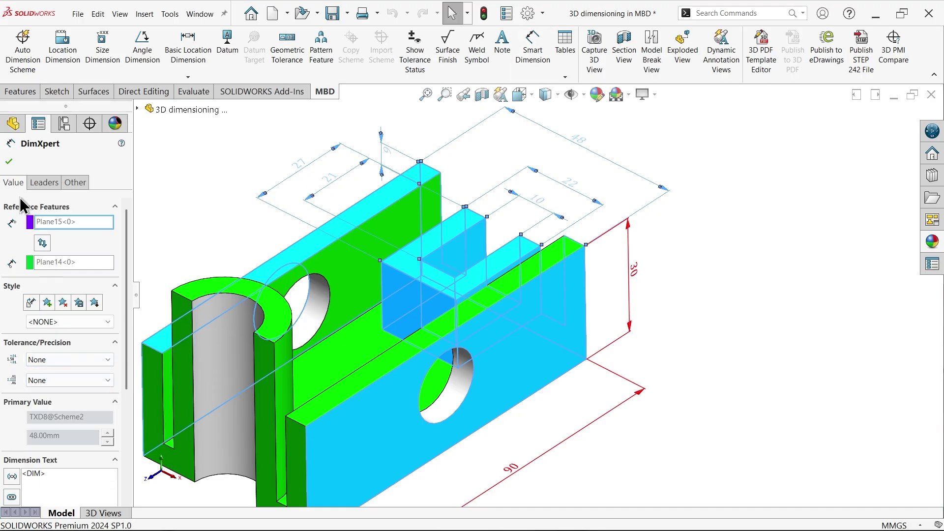
left_click(9, 164)
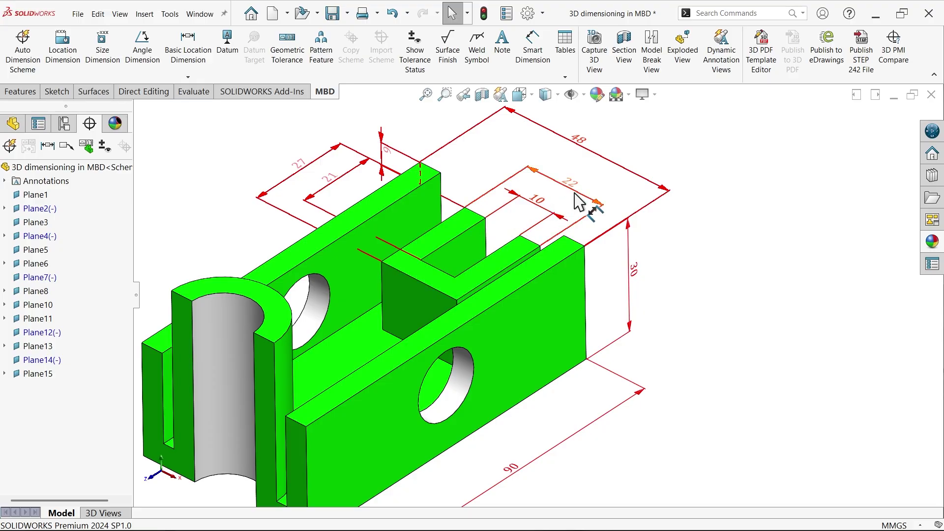
scroll(524, 258, "up", 5)
scroll(429, 348, "down", 4)
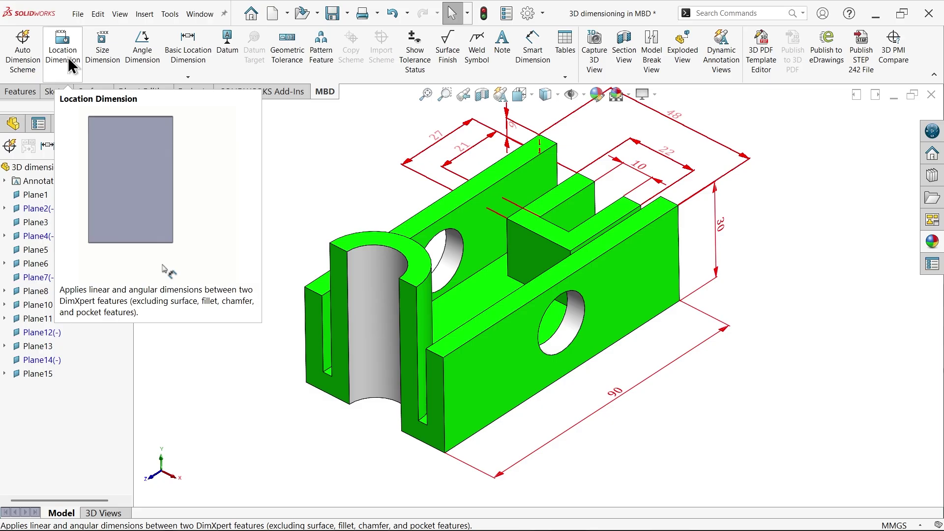
Add R9 and R15 radius size dimensions to the boss's inner and outer cylinder faces
left_click(101, 55)
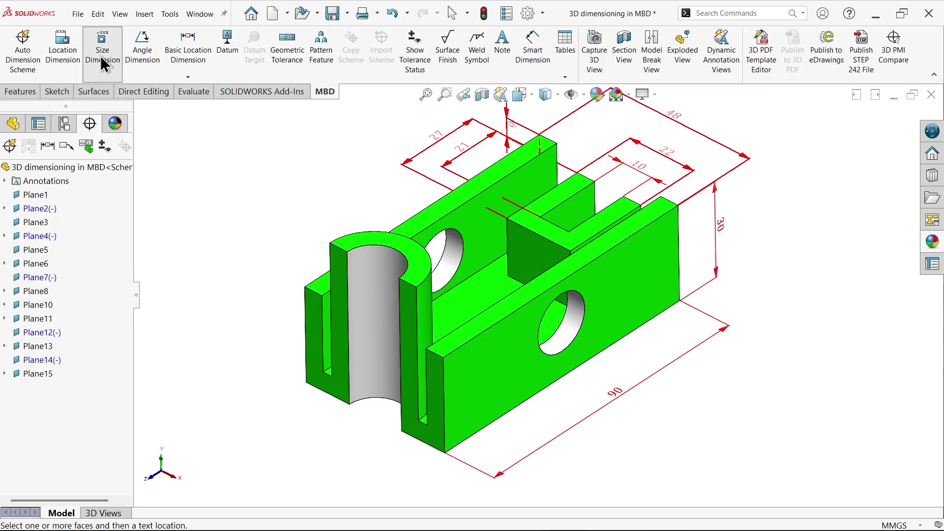
scroll(369, 216, "down", 3)
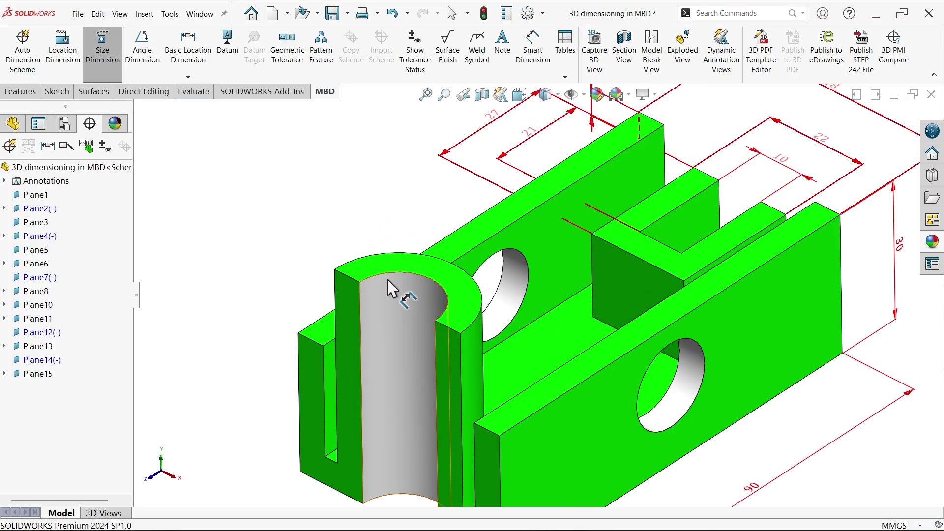
left_click(386, 283)
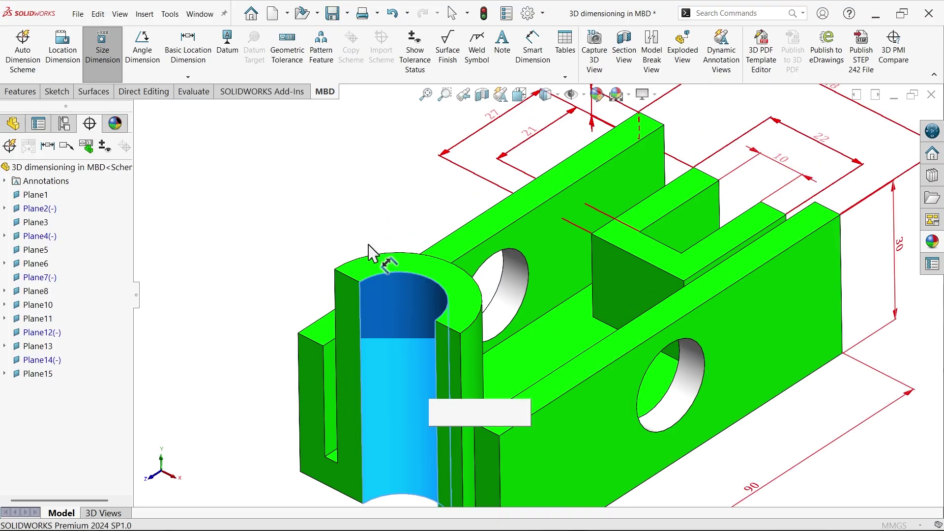
left_click(338, 196)
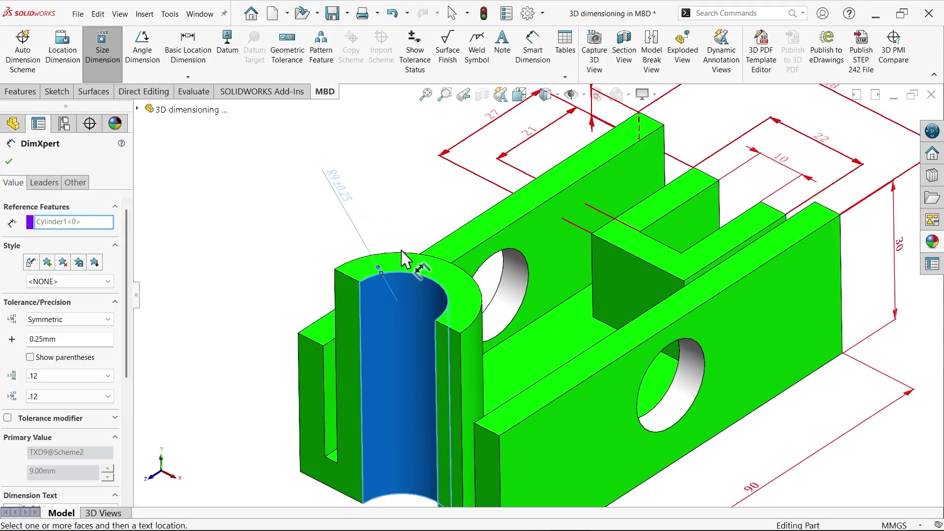
left_click(408, 265)
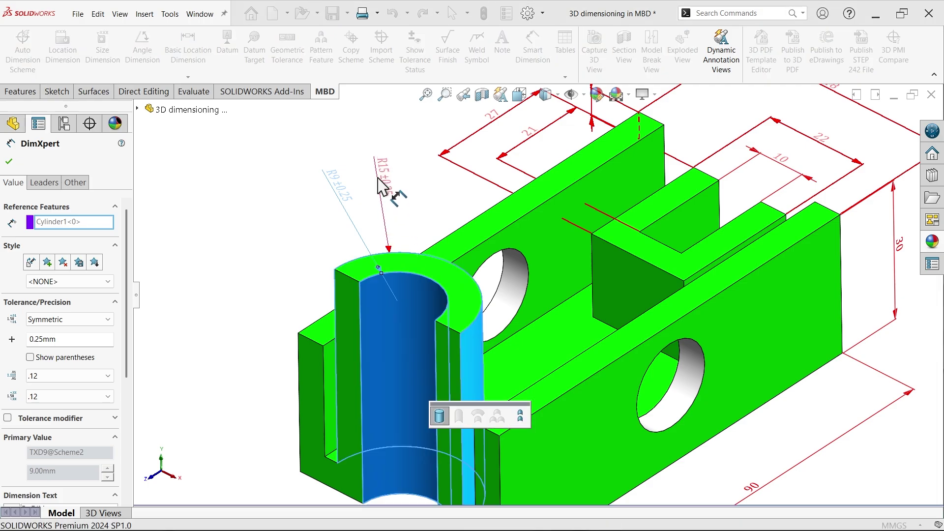
left_click(381, 186)
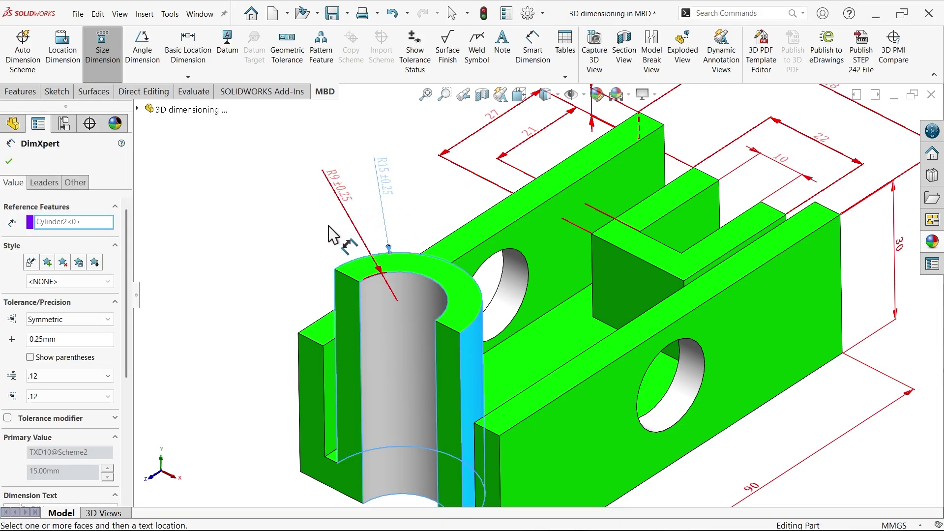
Remove the tolerance from R9 and R15 and show their text horizontally on bent leaders
left_click(341, 199)
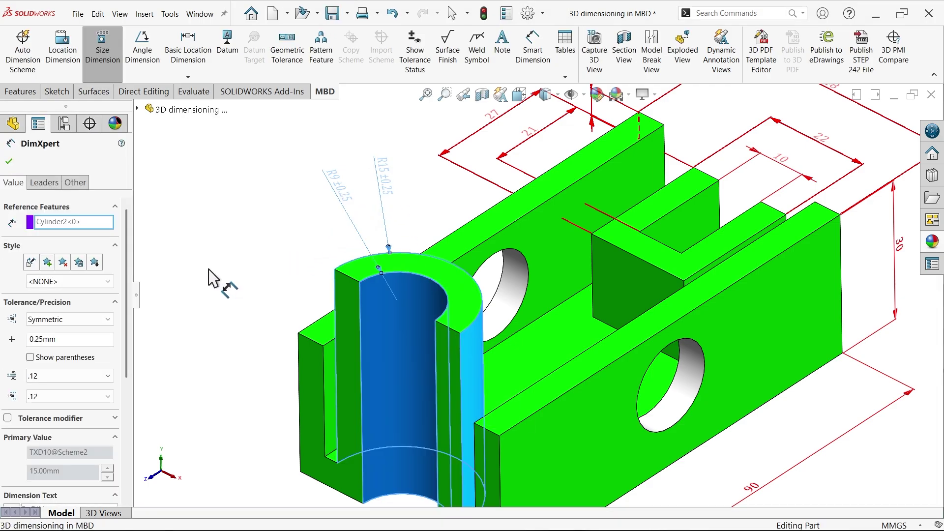
left_click(61, 318)
left_click(59, 332)
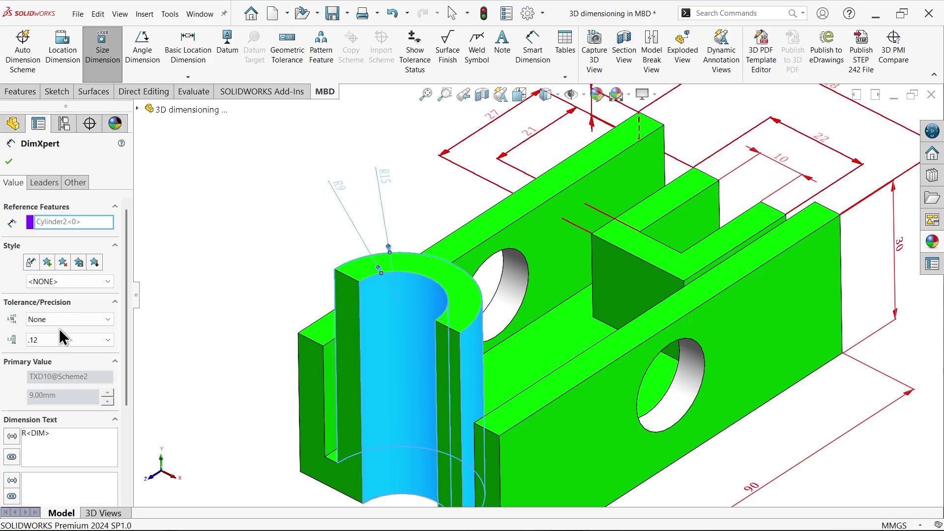
left_click(44, 182)
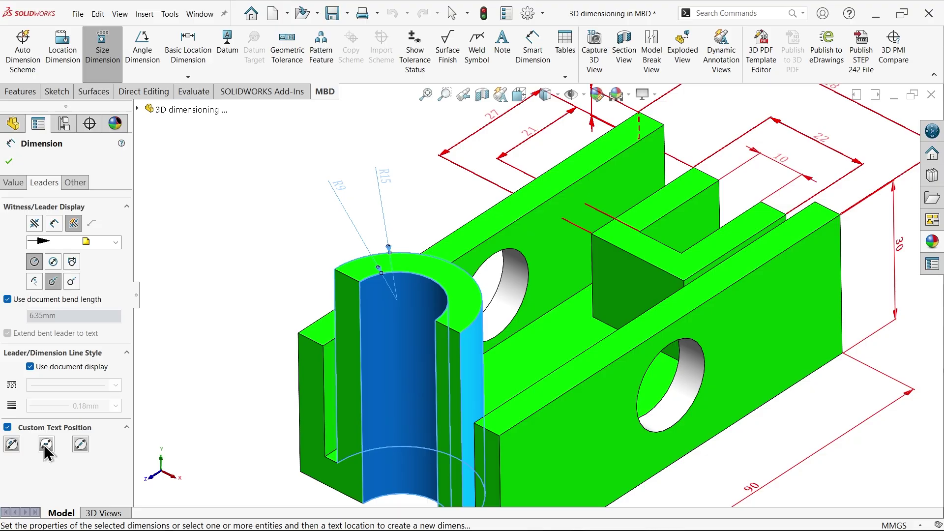
left_click(46, 444)
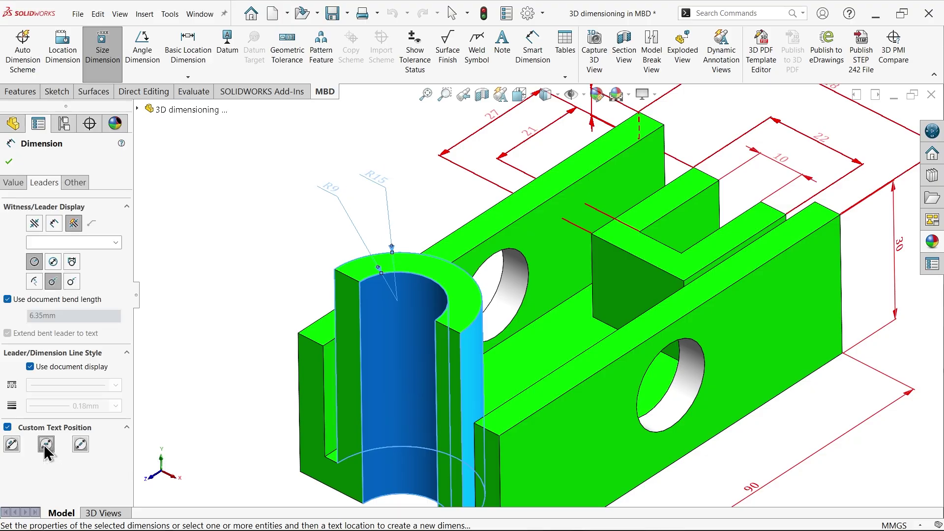
scroll(483, 323, "up", 4)
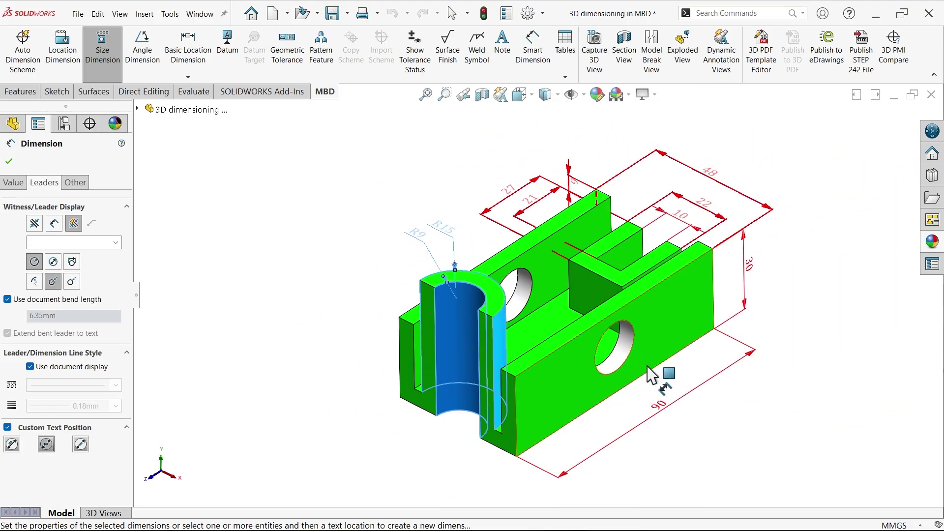
scroll(659, 377, "down", 3)
left_click(9, 161)
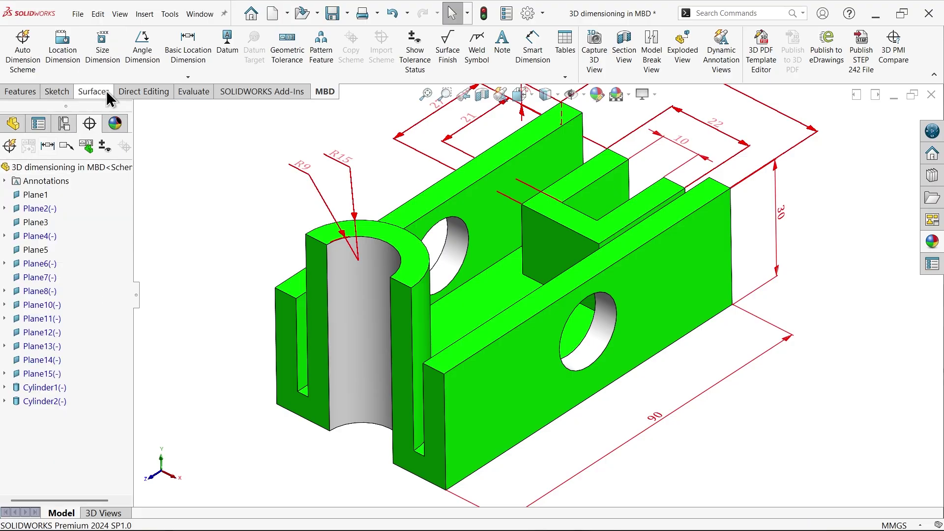
Add a 2x Ø18±0.25 size dimension covering both side holes as a pattern
left_click(107, 54)
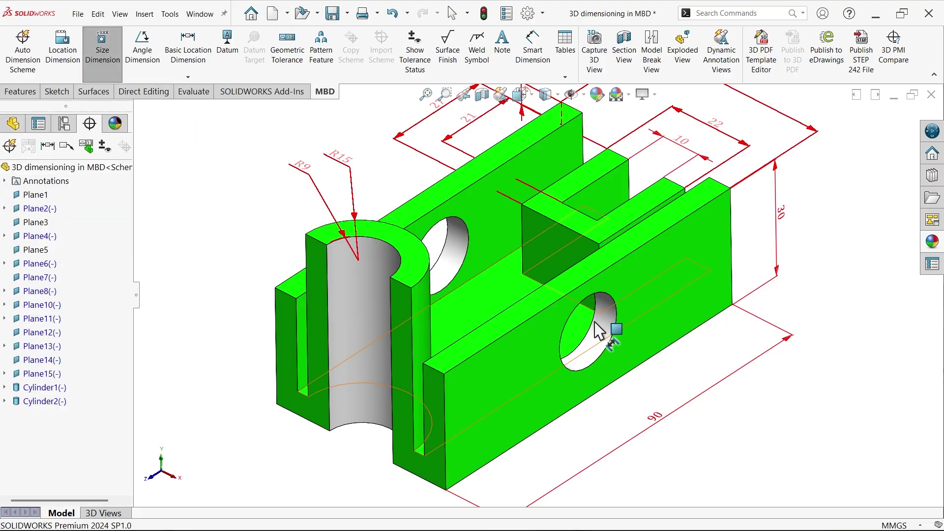
left_click(613, 350)
scroll(565, 396, "up", 3)
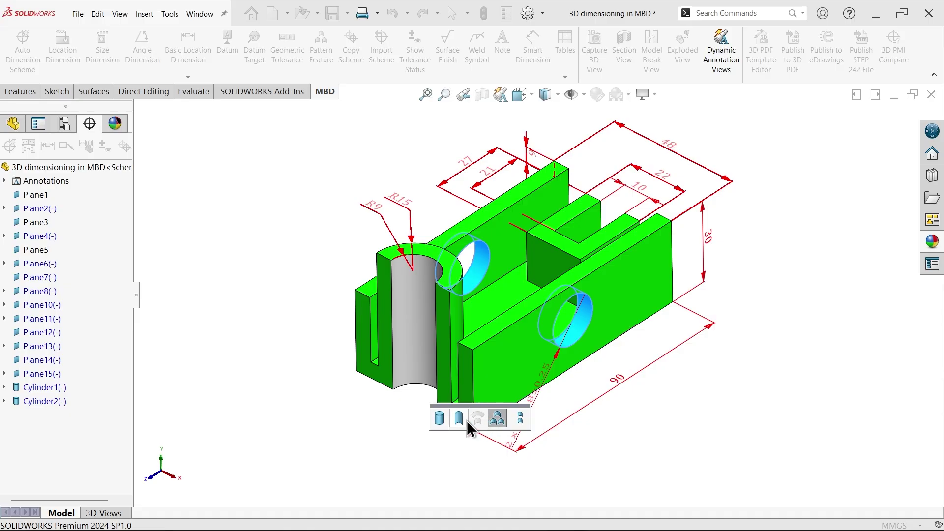
left_click(497, 425)
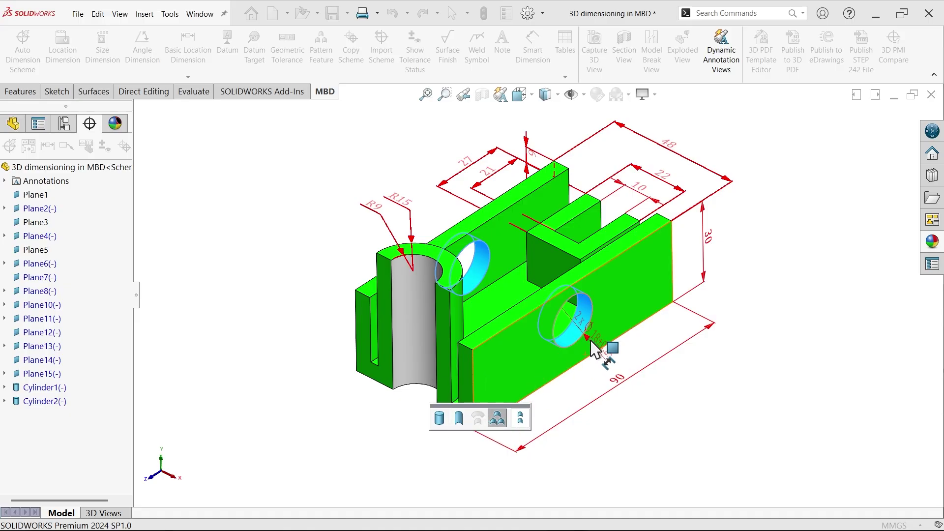
scroll(532, 375, "down", 2)
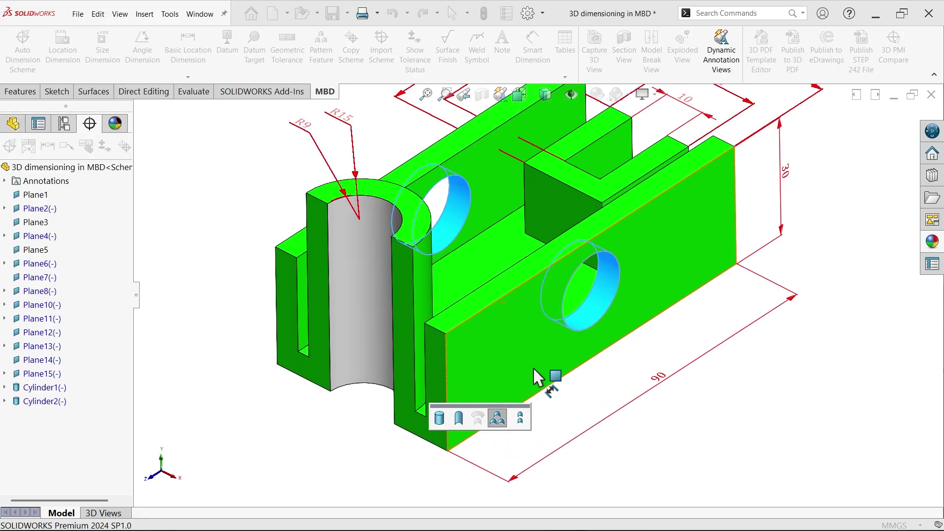
left_click(462, 423)
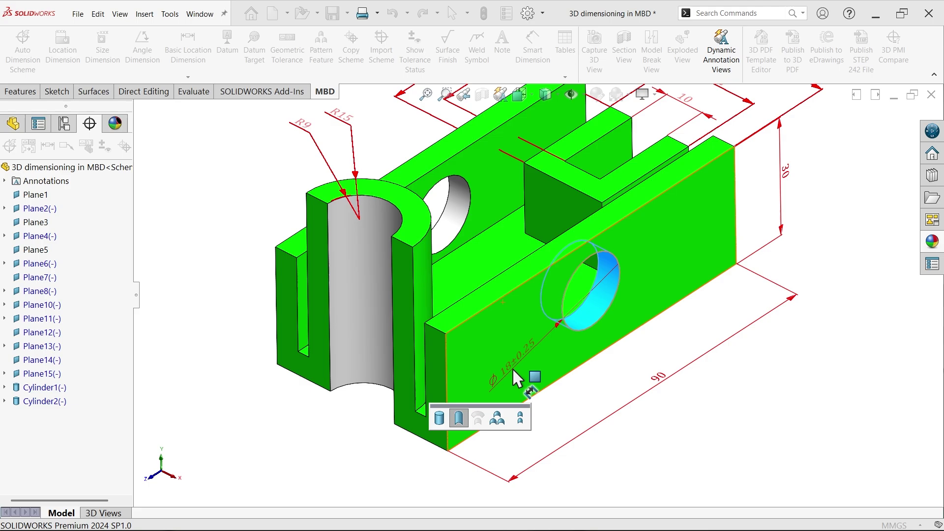
left_click(495, 422)
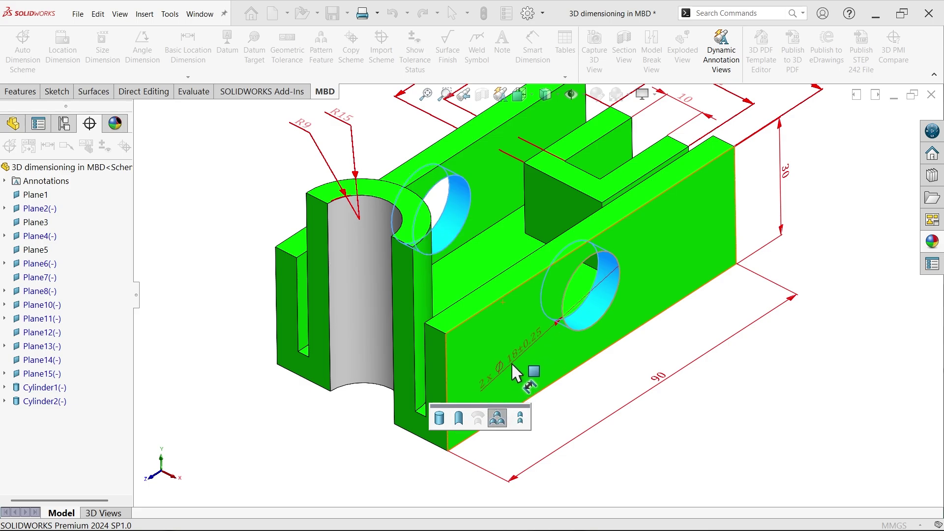
left_click(512, 364)
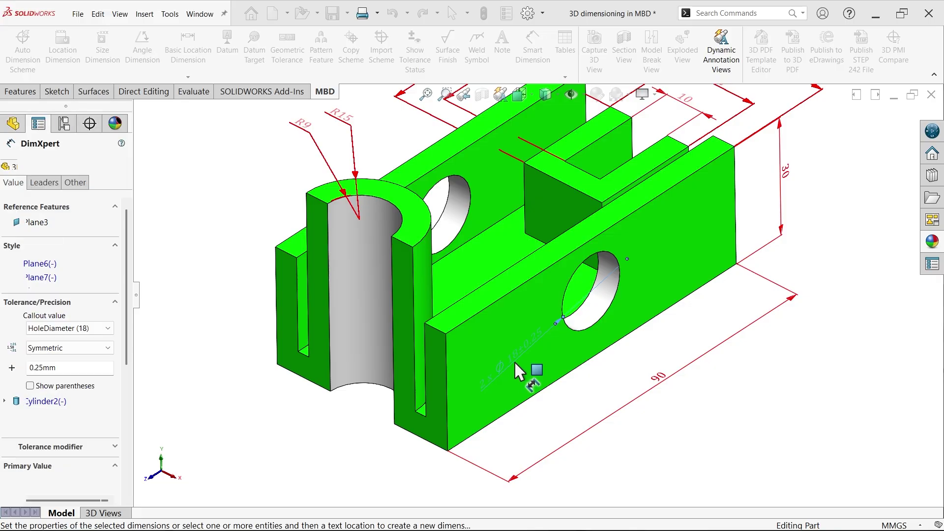
Give the hole dimension a custom text position off the face, below the front wall
left_click(45, 183)
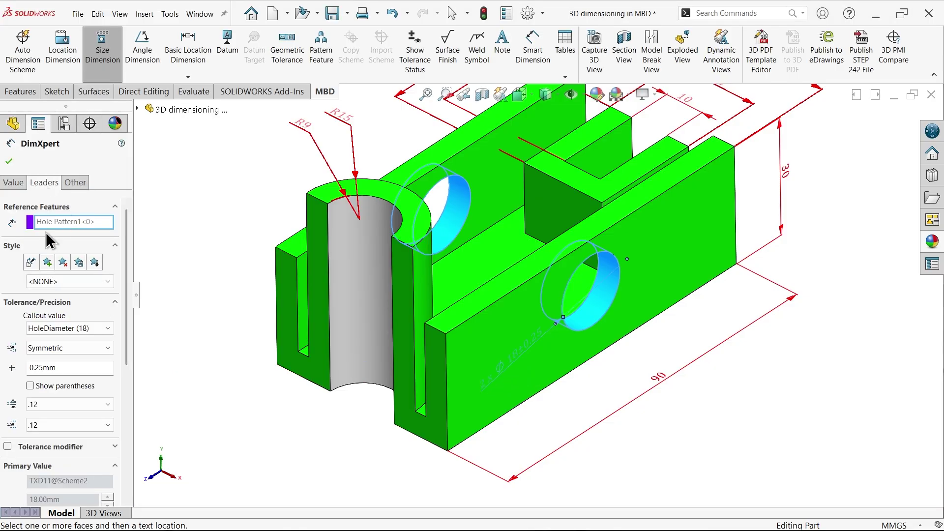
left_click(8, 444)
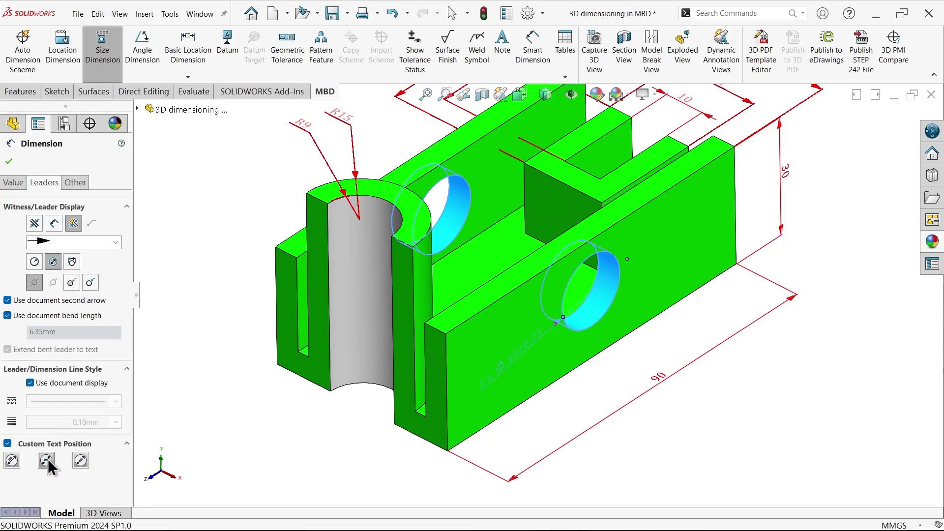
left_click(47, 460)
left_click_drag(522, 371, 553, 427)
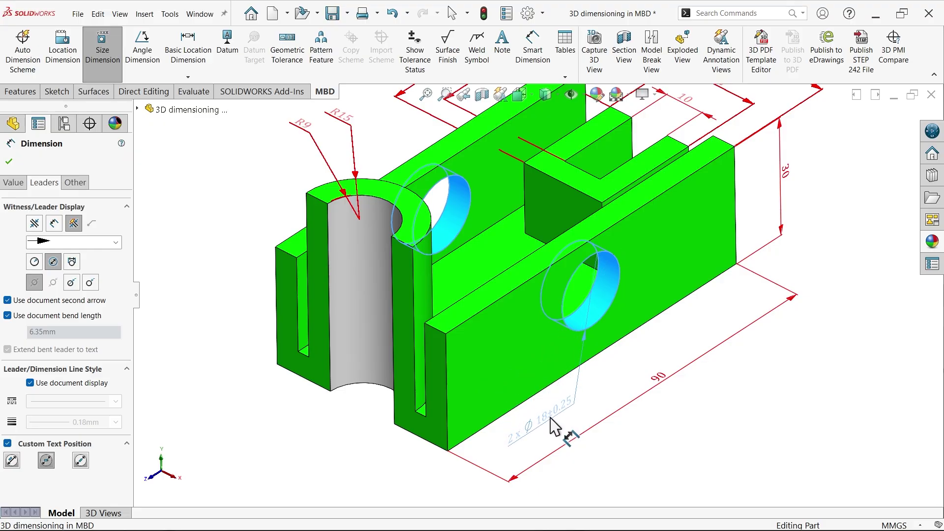
left_click(348, 431)
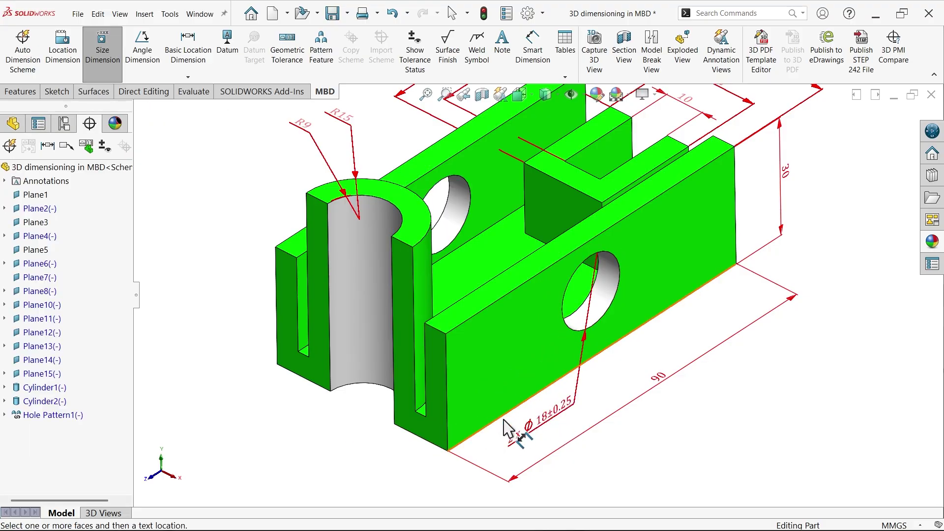
Locate the side hole 45 ±0.50 from the bracket's right end face
left_click(58, 50)
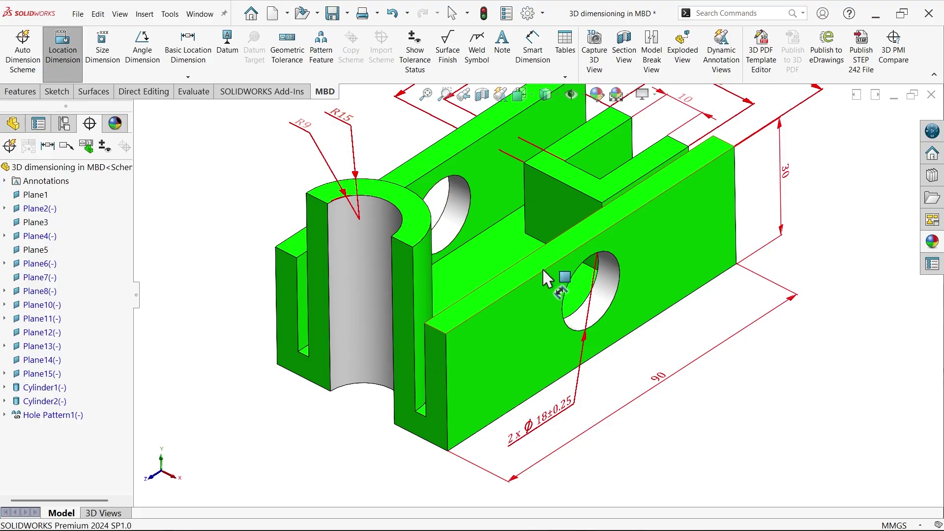
left_click(616, 300)
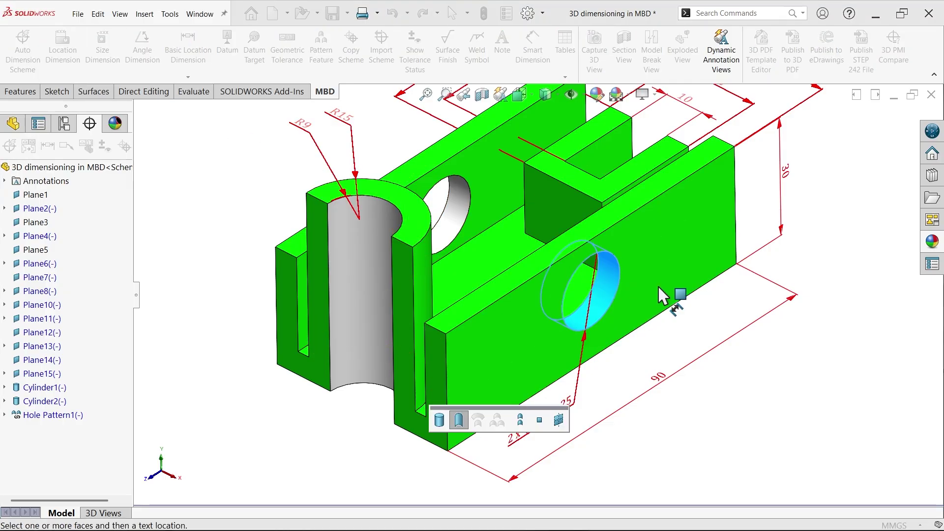
left_click(736, 238)
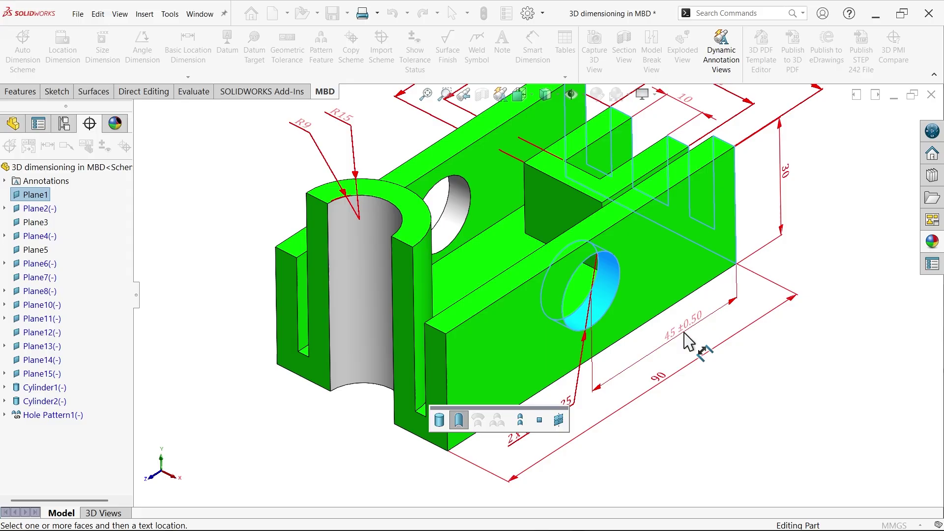
left_click(691, 343)
key("f")
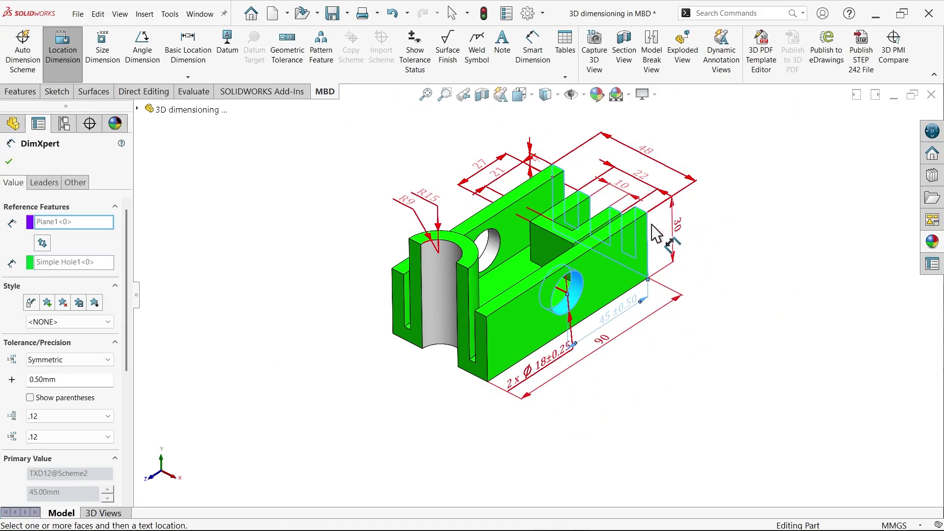
scroll(547, 295, "down", 5)
key("Escape")
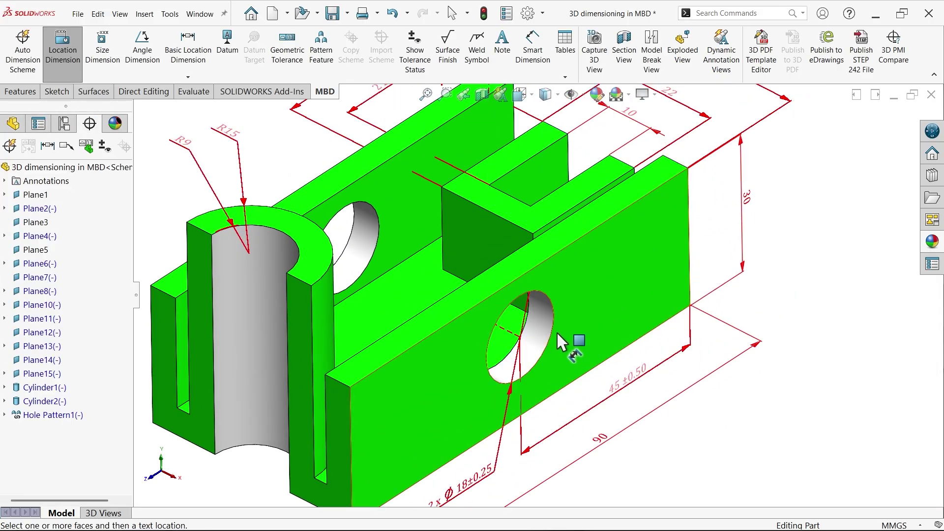
Add a 13 location dimension from the side hole to the front wall's top face and change its witness line style
left_click(557, 334)
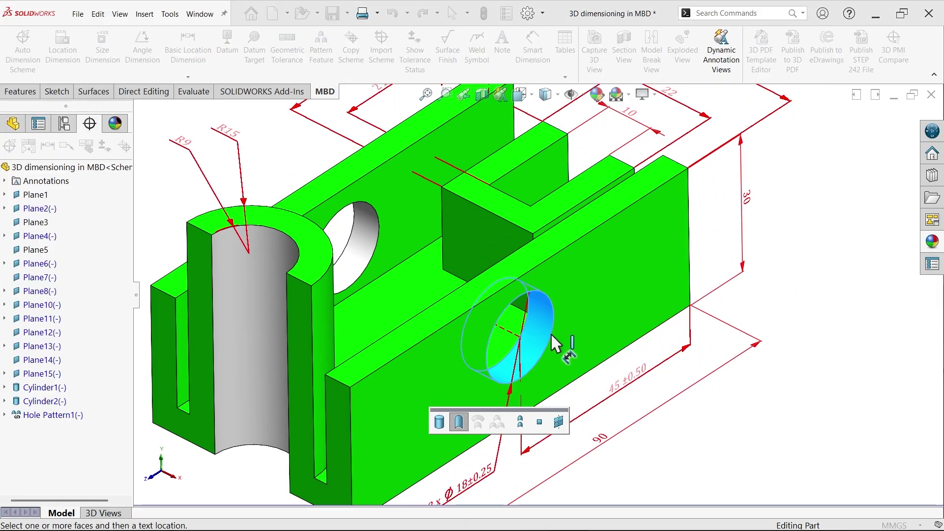
left_click(622, 215)
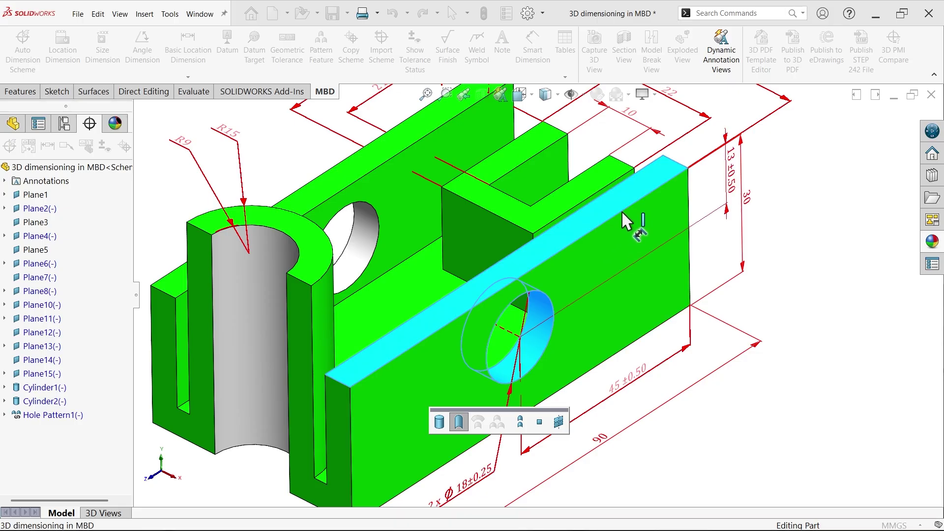
left_click(722, 199)
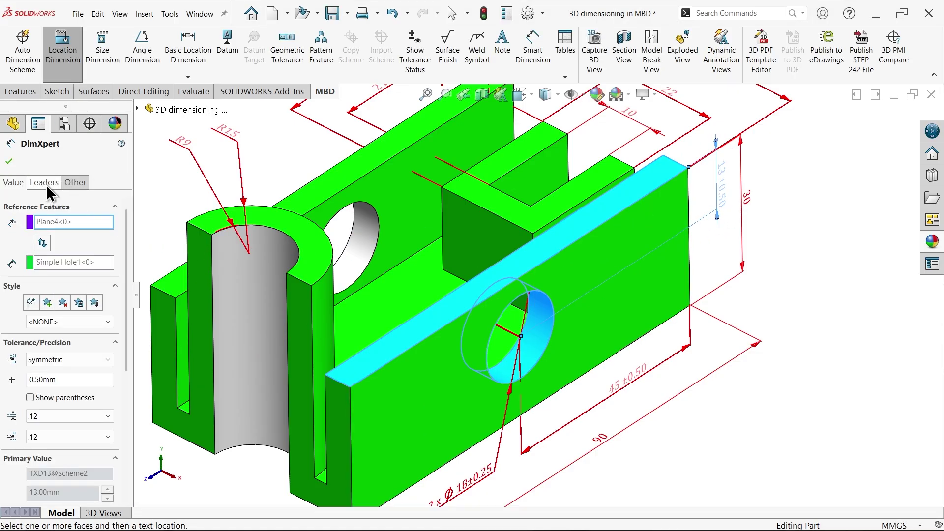
left_click(46, 185)
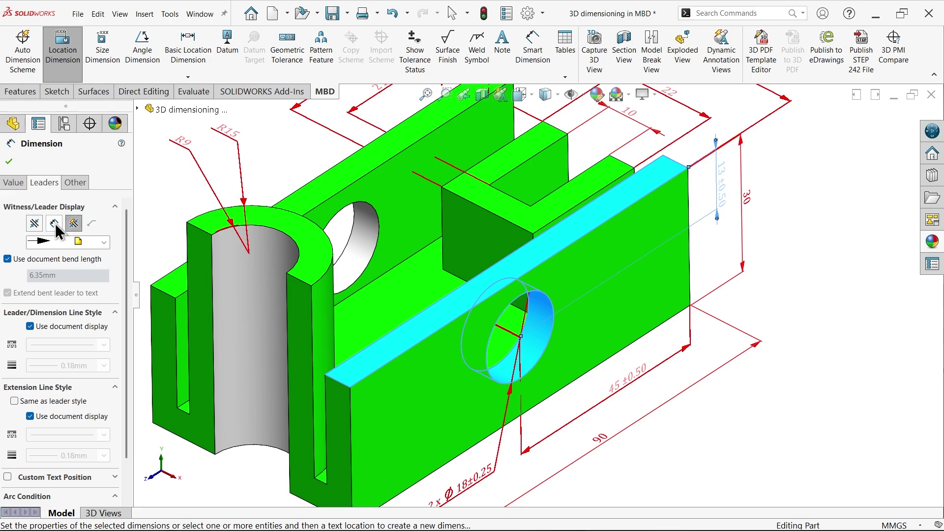
left_click(55, 224)
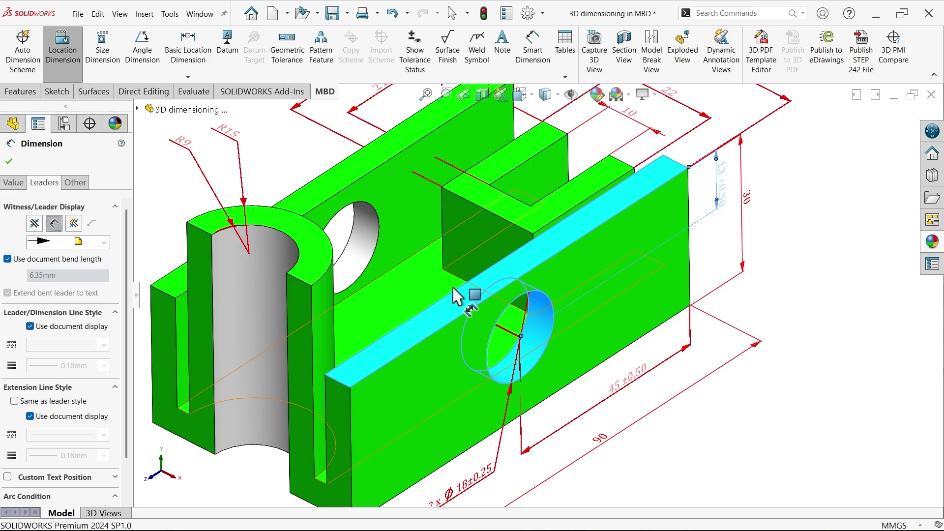
Set the tolerance of the 45 and 13 hole dimensions to None
scroll(546, 382, "up", 2)
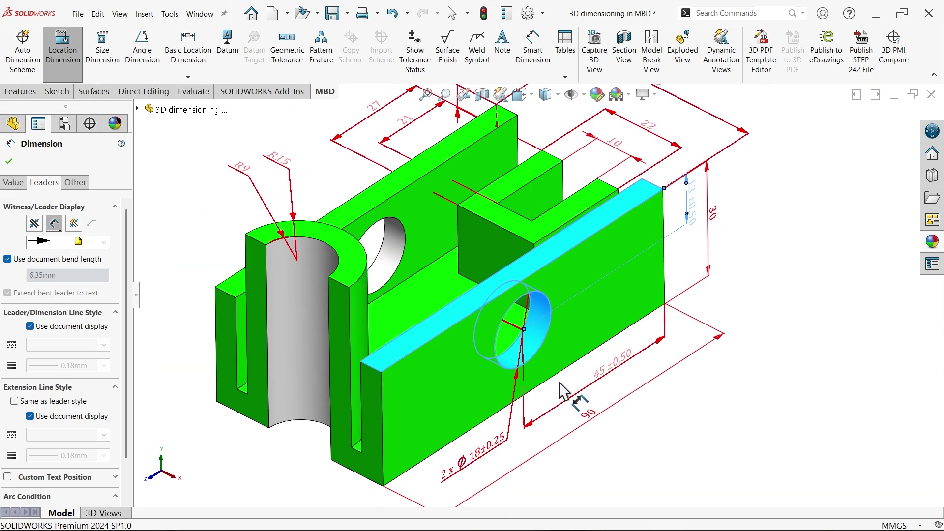
left_click(622, 373)
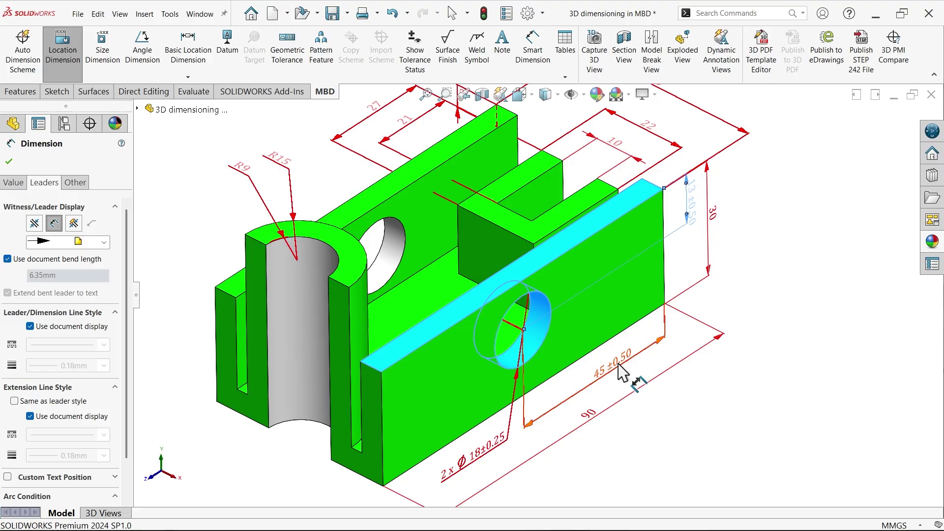
left_click(488, 459, "ctrl")
left_click(19, 184)
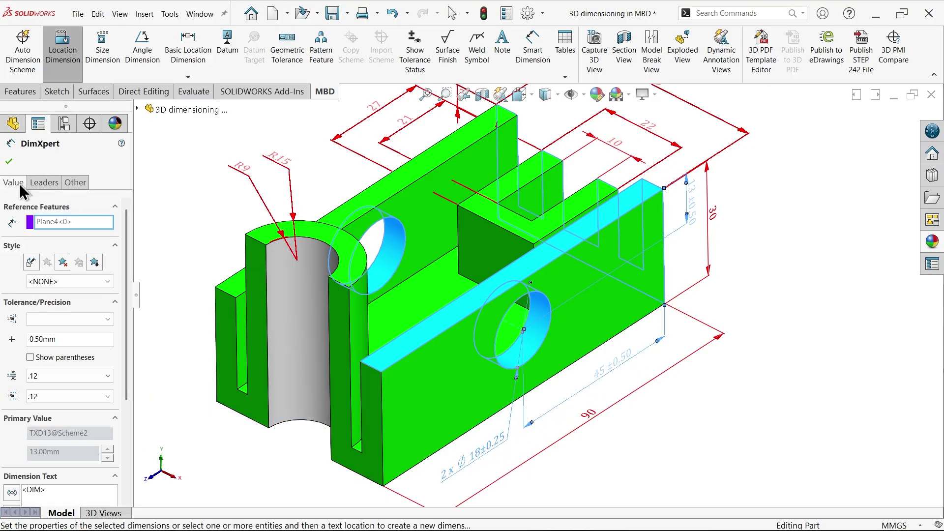
left_click(66, 320)
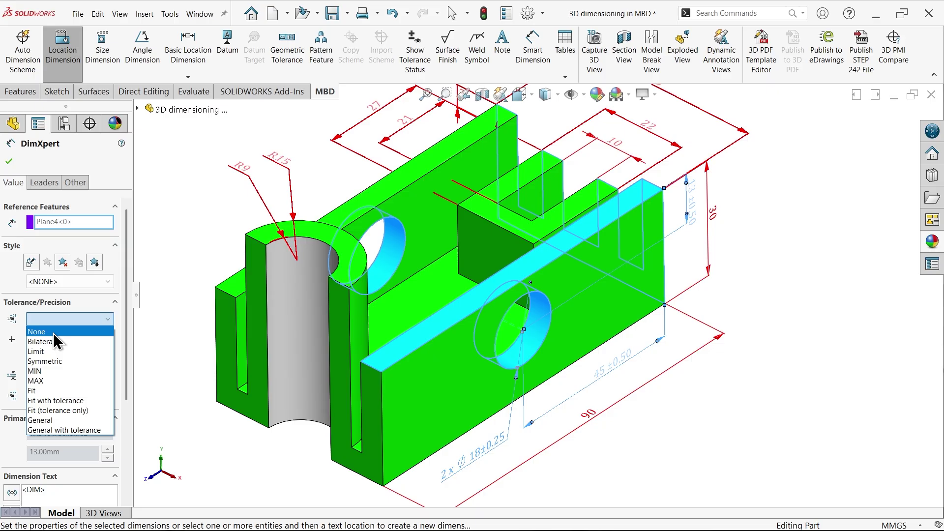
left_click(53, 333)
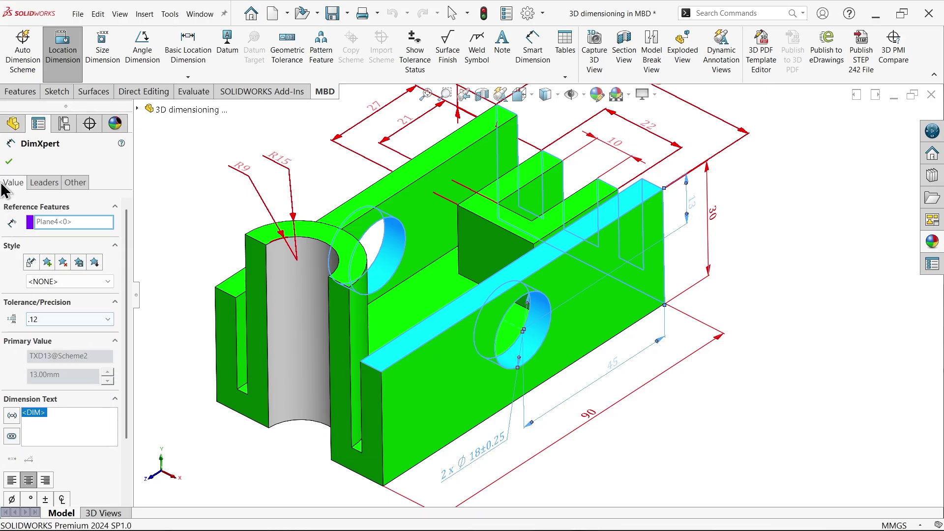
Accept the 45/13 change, then set the 2x Ø18 hole callout's ±0.25 tolerance to None
left_click(9, 162)
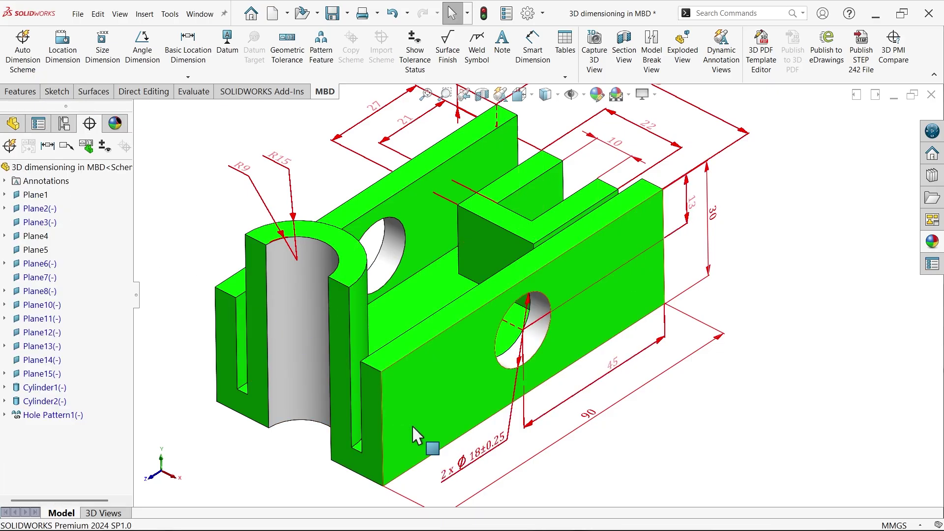
left_click(458, 455)
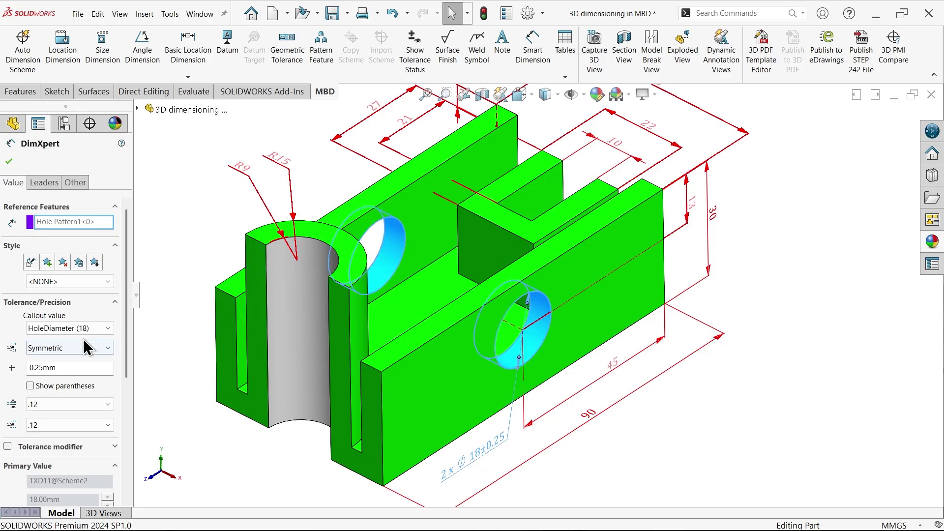
left_click(69, 327)
left_click(69, 328)
left_click(74, 348)
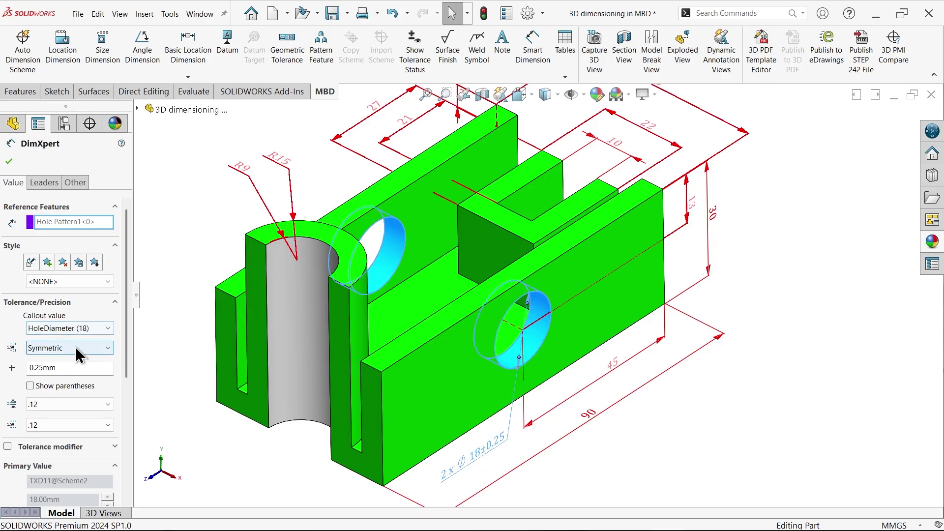
left_click(70, 360)
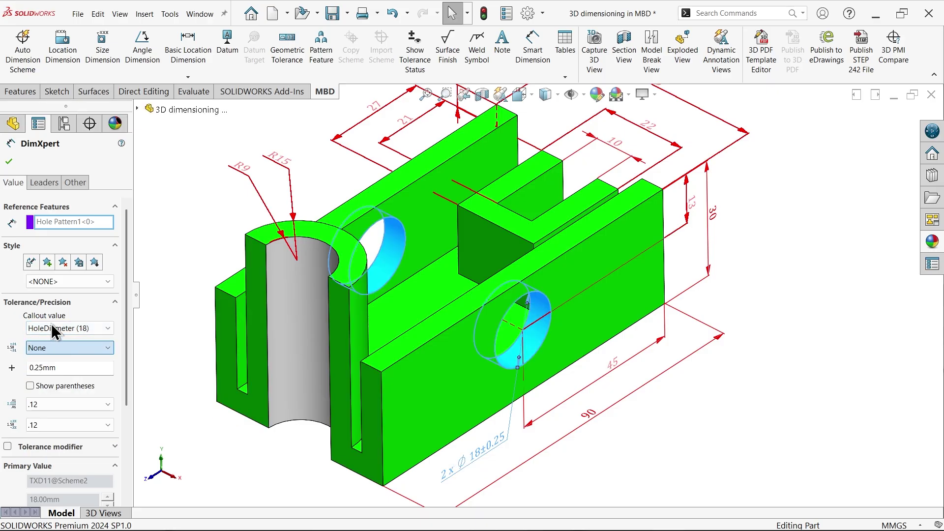
left_click(7, 163)
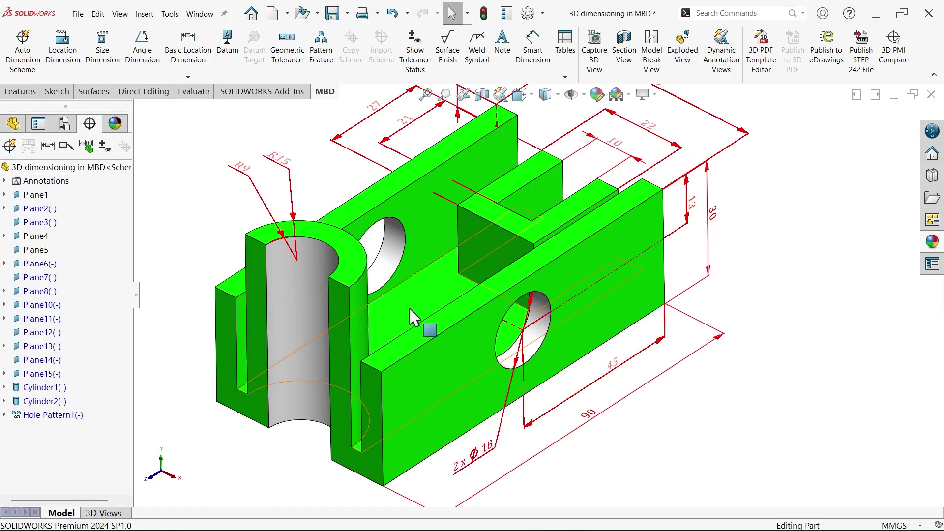
Move the existing 48 overall dimension closer to the part
middle_click_drag(471, 305, 476, 304)
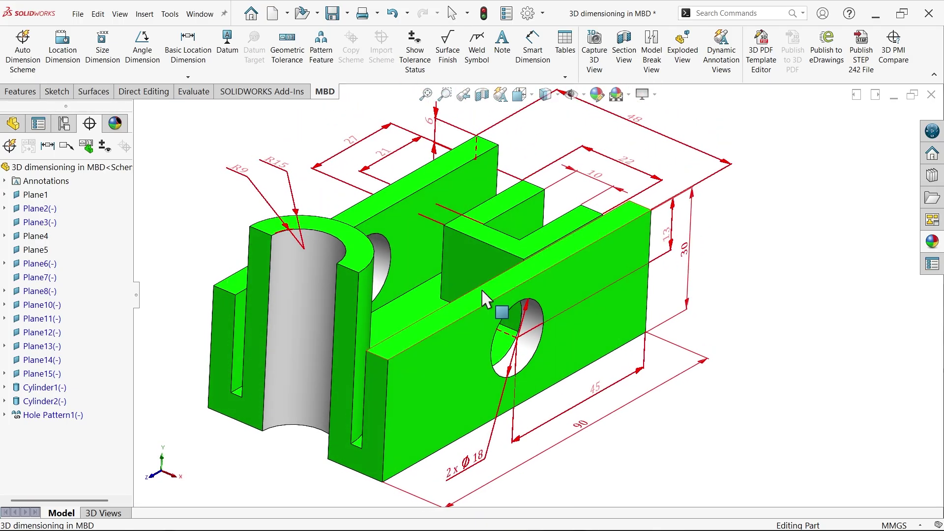
left_click(640, 129)
left_click_drag(640, 130, 631, 146)
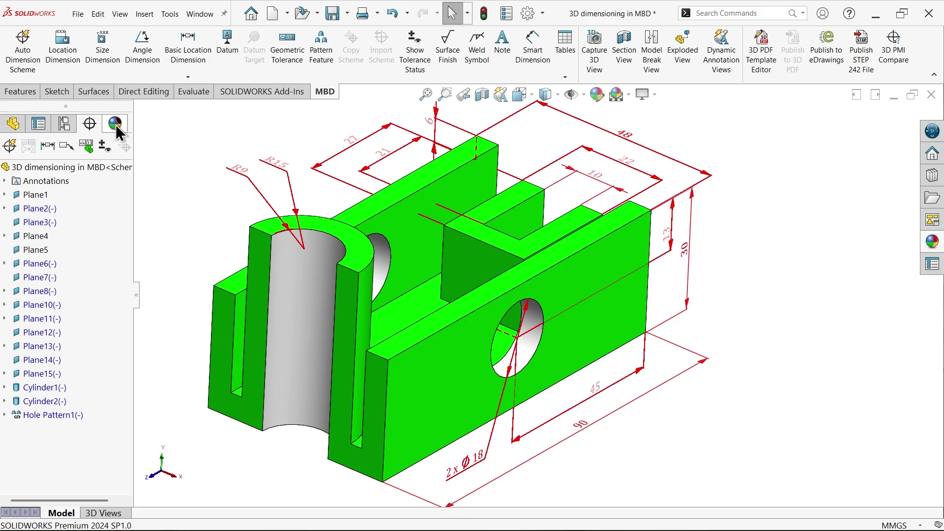
Add a 48 location dimension from the cylinder's top face to the part's bottom, with no tolerance
left_click(61, 55)
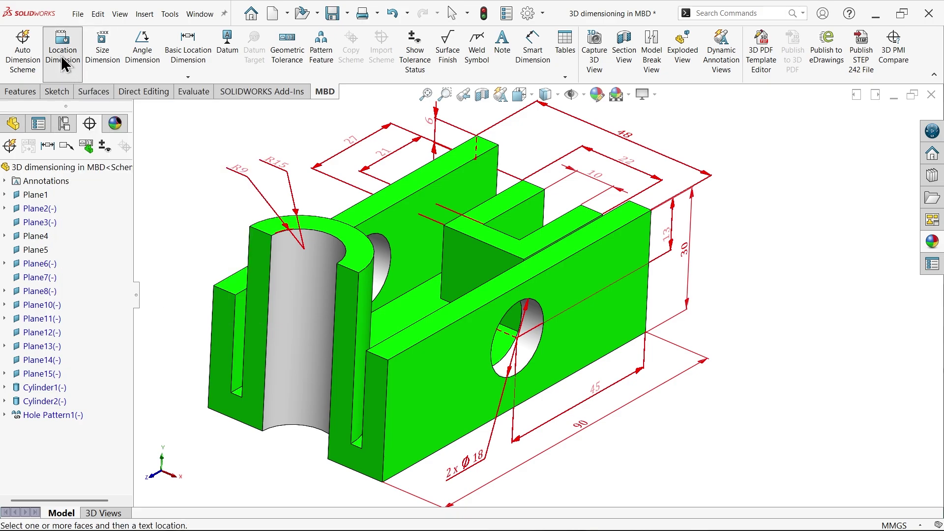
left_click(267, 238)
middle_click_drag(273, 326, 301, 385)
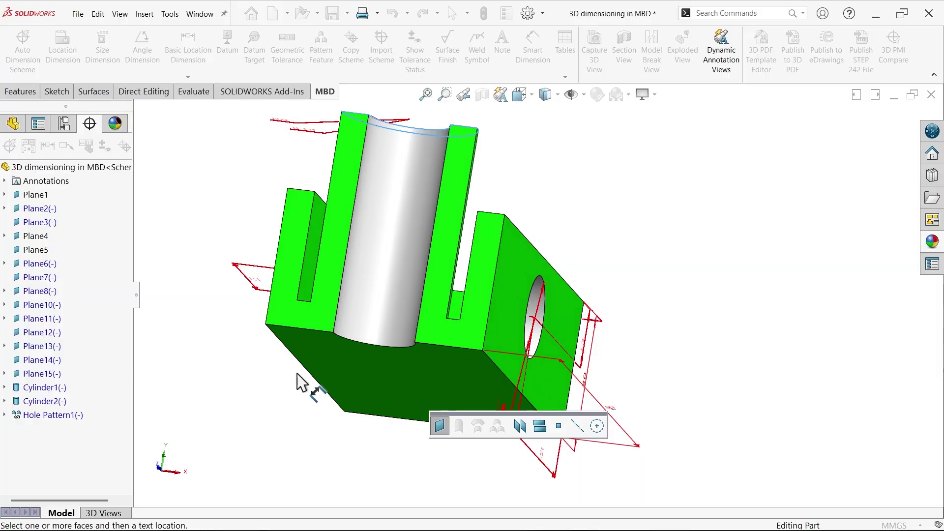
left_click(314, 350)
middle_click_drag(326, 238, 289, 313)
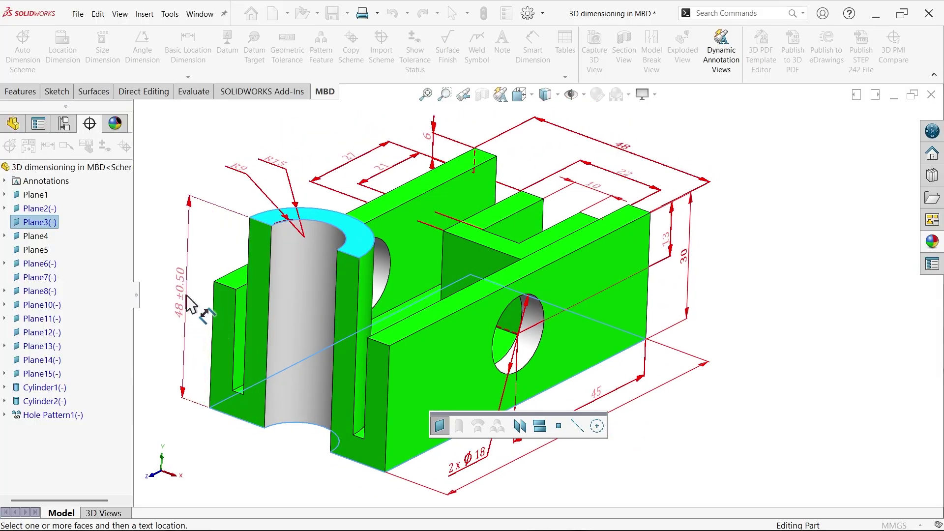
left_click(187, 297)
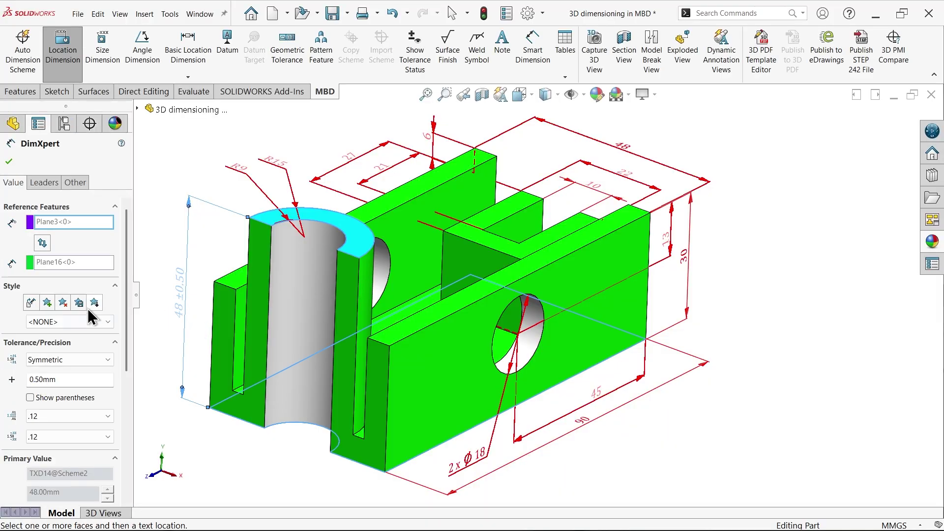
left_click(63, 364)
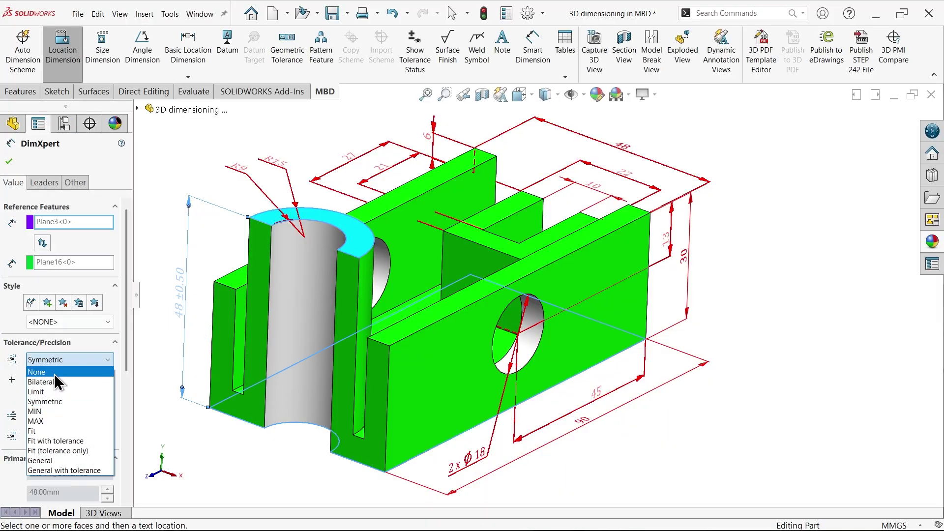
left_click(41, 376)
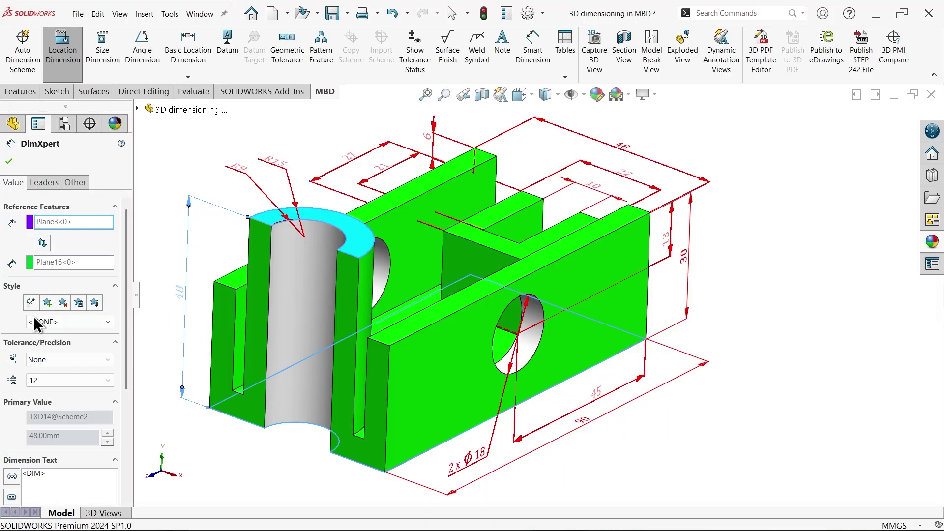
left_click(11, 162)
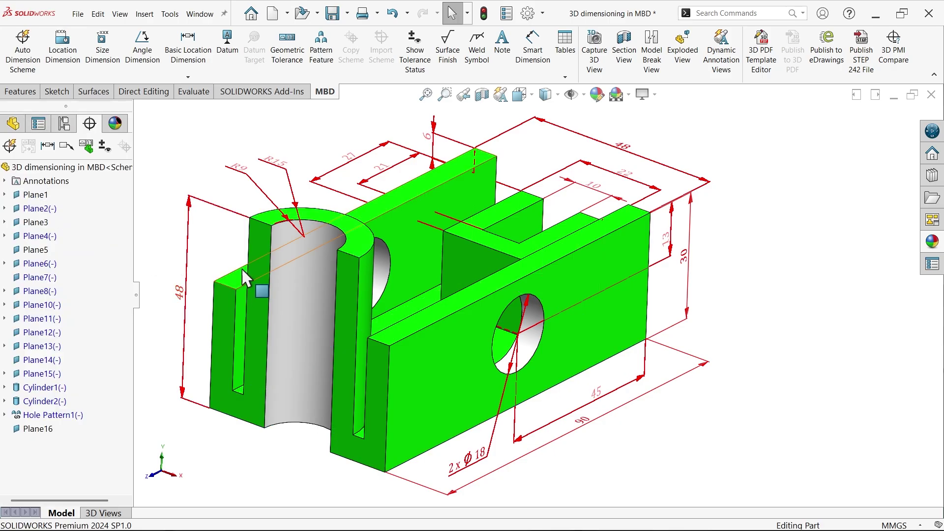
mouse_move(241, 268)
middle_mouse_down()
mouse_move(228, 274)
mouse_move(235, 284)
middle_mouse_up()
scroll(326, 314, "up", 3)
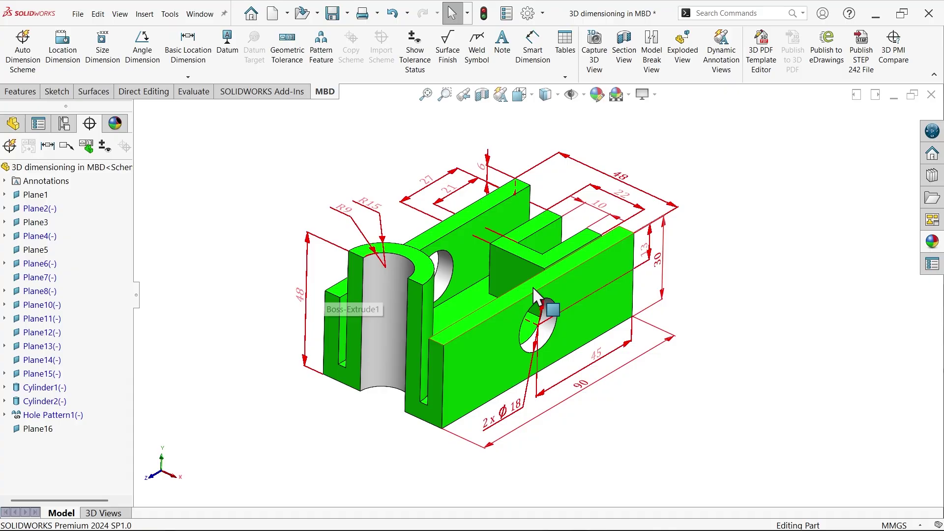
scroll(532, 286, "down", 2)
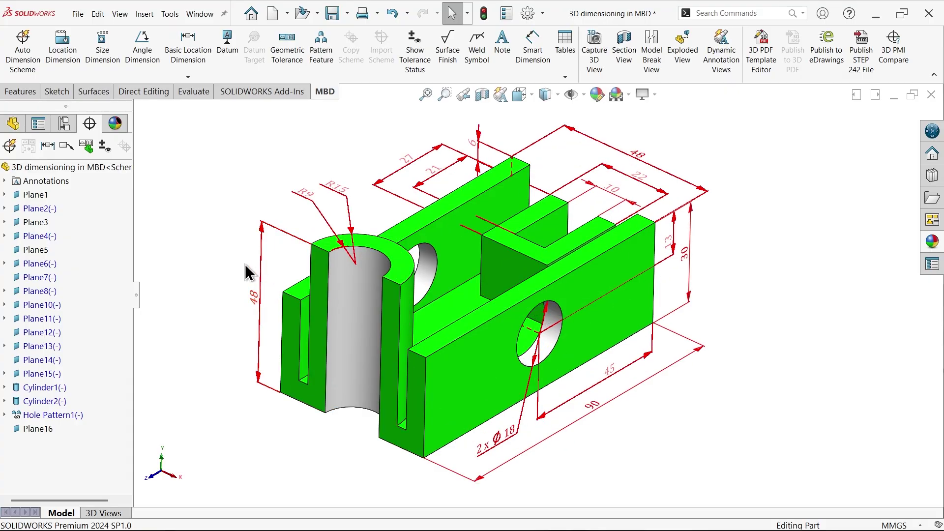
mouse_move(250, 274)
middle_mouse_down()
mouse_move(239, 265)
mouse_move(249, 266)
middle_mouse_up()
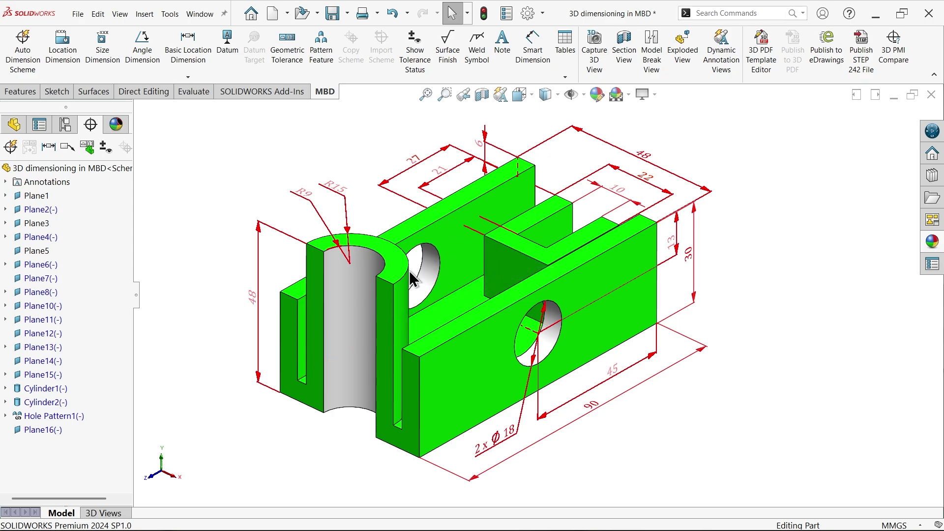
Capture the current dimensioned view as 3D View-1
left_click(102, 513)
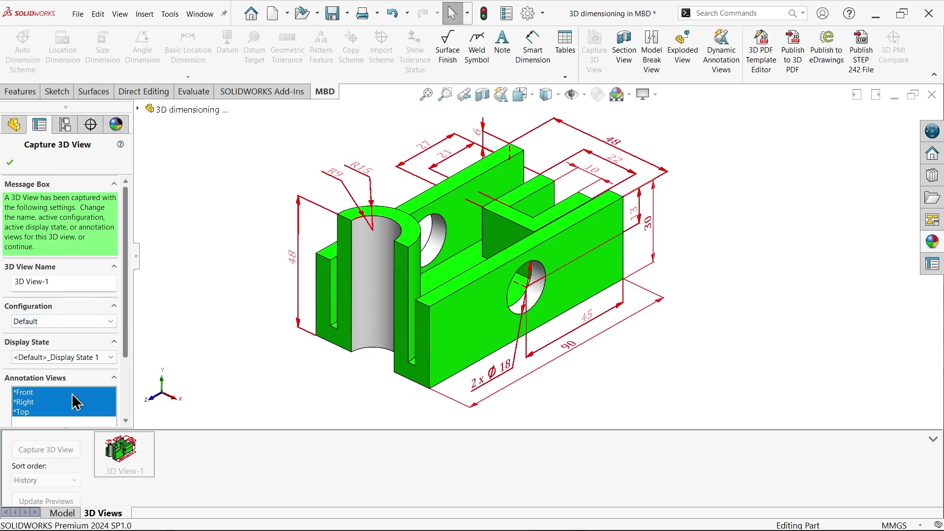
left_click(7, 164)
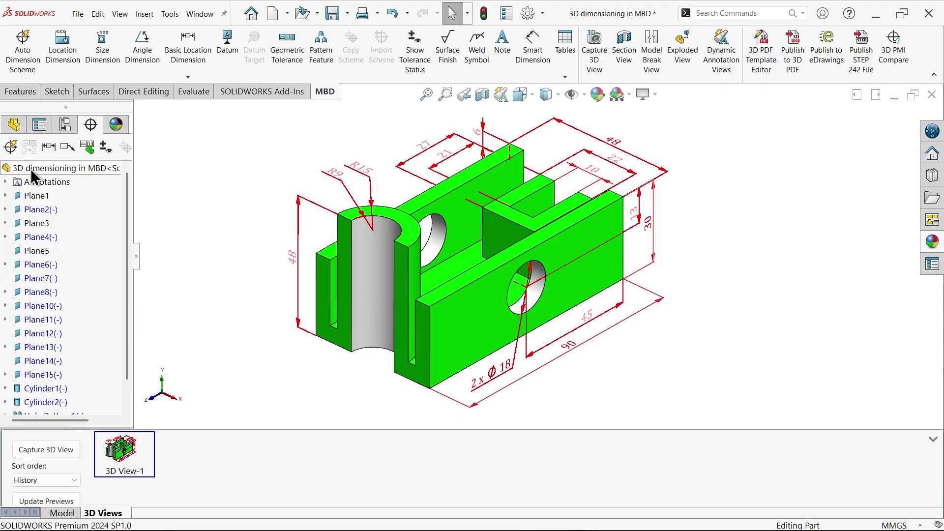
Publish to 3D PDF with the approvals template, using 3D View-1 as the primary view
left_click(797, 51)
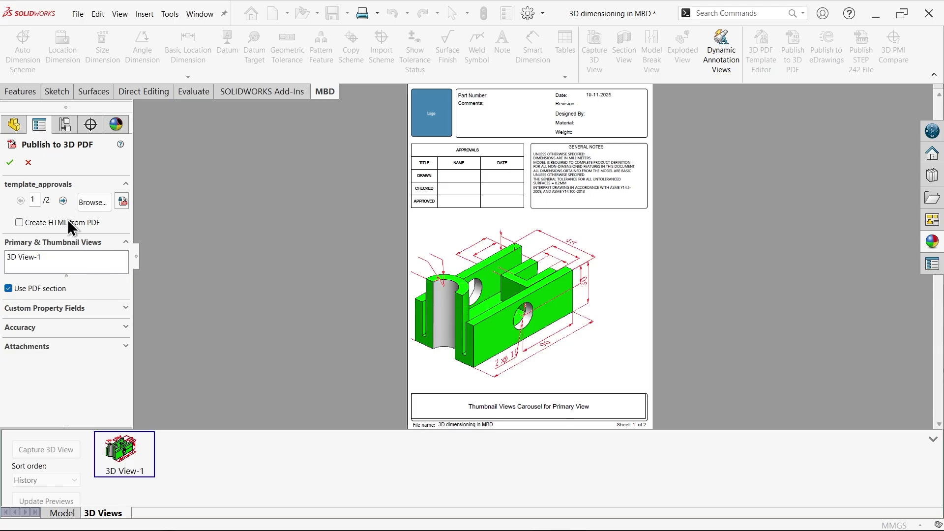
left_click(39, 261)
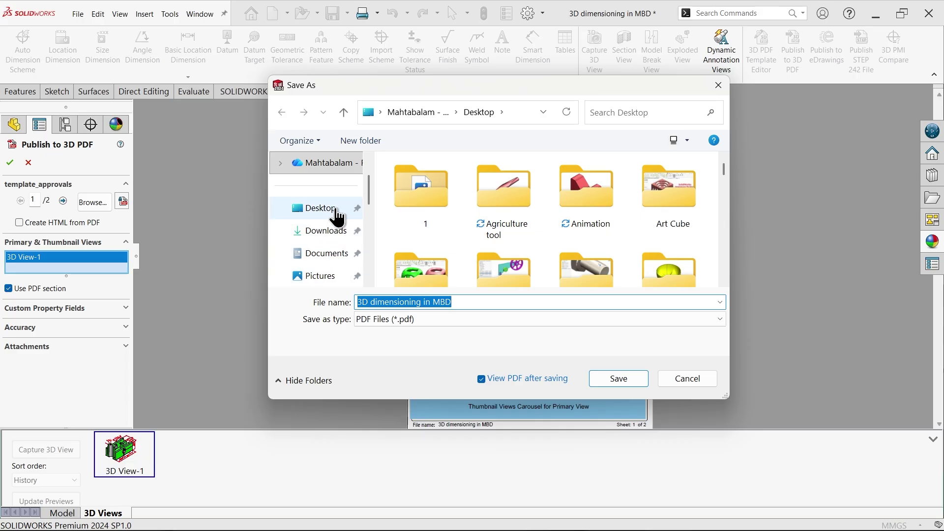
Save the PDF as '3D dimensioning in MBD' and view it after saving
left_click(634, 382)
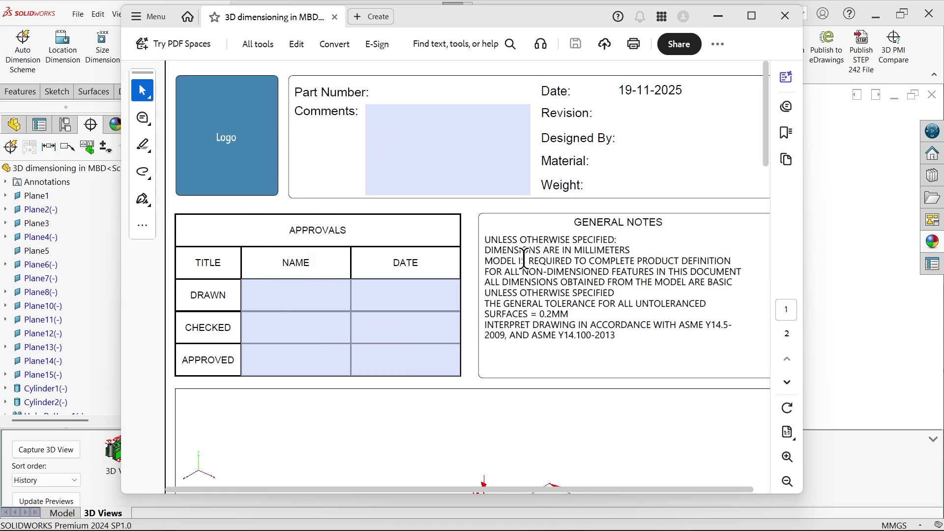
Inspect the dimensioned 3D bracket in the PDF, then return to the SOLIDWORKS window
scroll(524, 259, "down", 5)
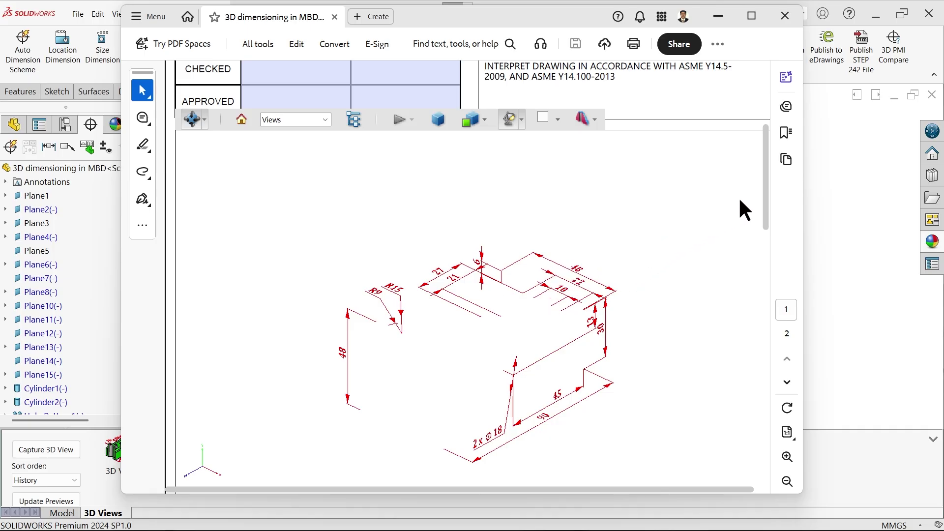
left_click_drag(765, 194, 784, 197)
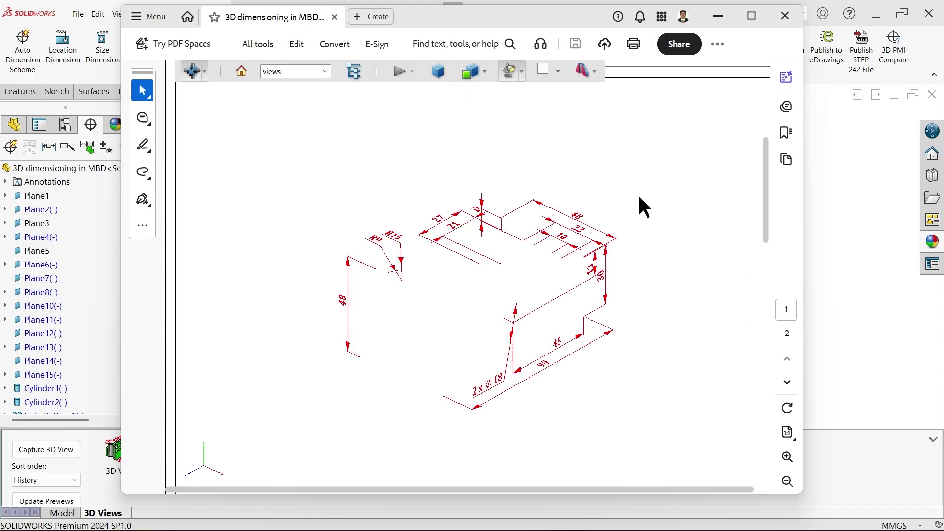
scroll(567, 217, "up", 3)
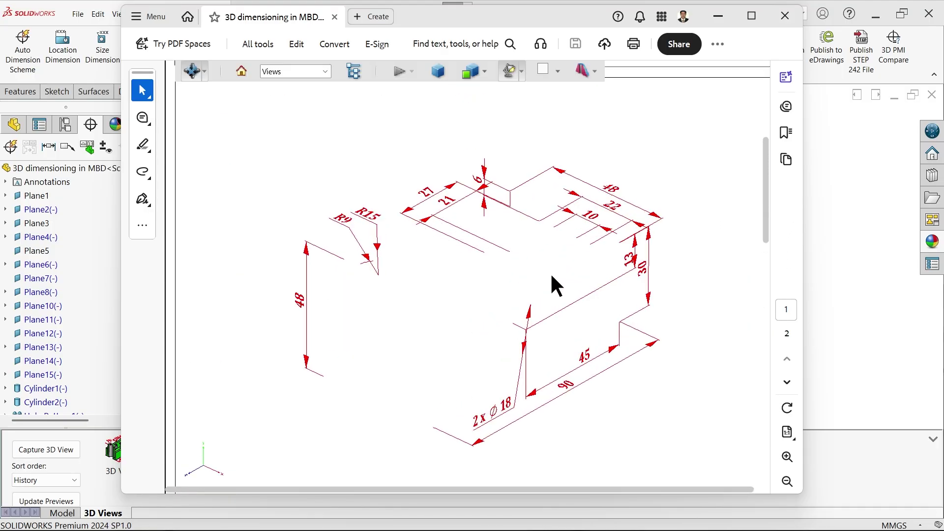
scroll(550, 285, "down", 2)
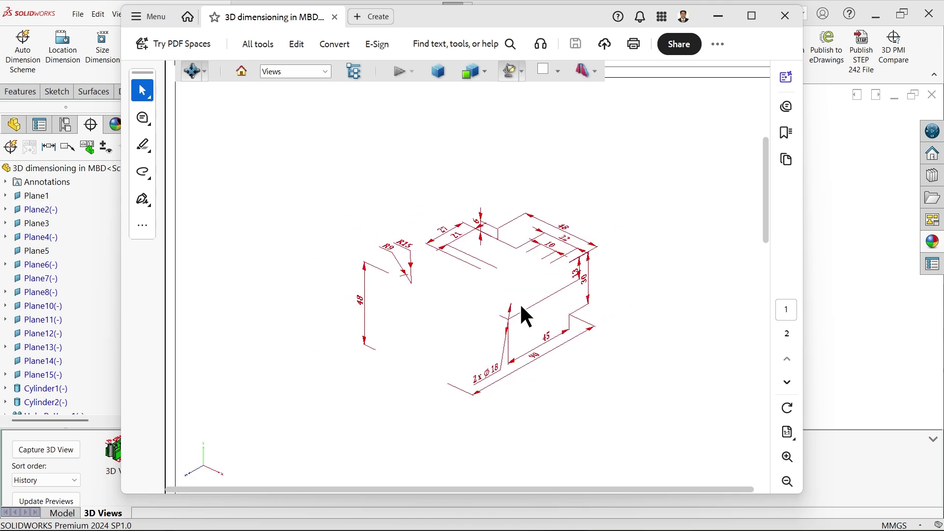
left_click(787, 16)
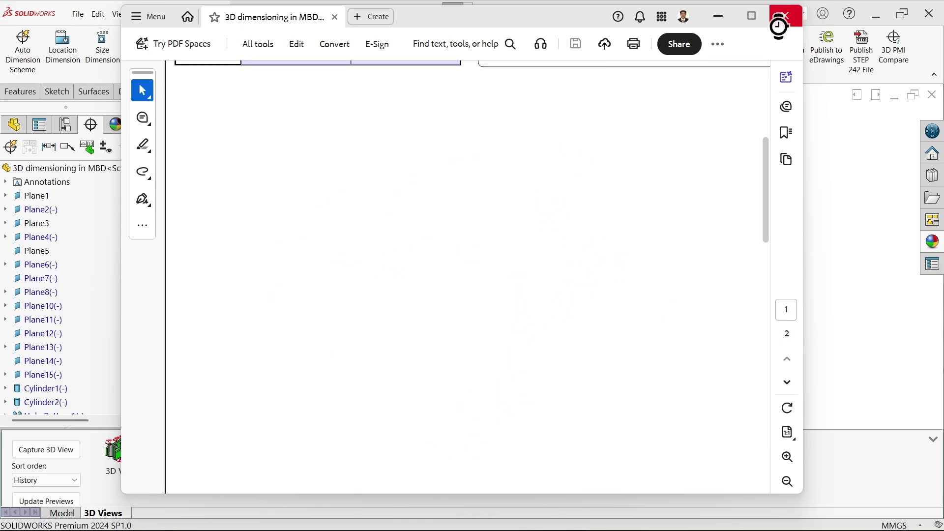
Minimize SOLIDWORKS to bring the published PDF back into view
left_click(876, 20)
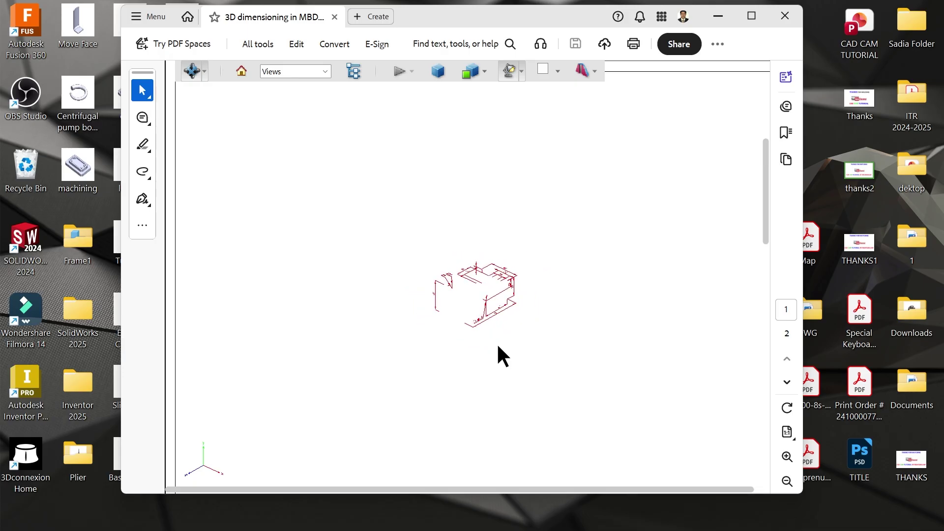
Go to page 2 and fit the shaded 3D View-1 of the dimensioned bracket
scroll(497, 344, "up", 3)
scroll(501, 327, "up", 2)
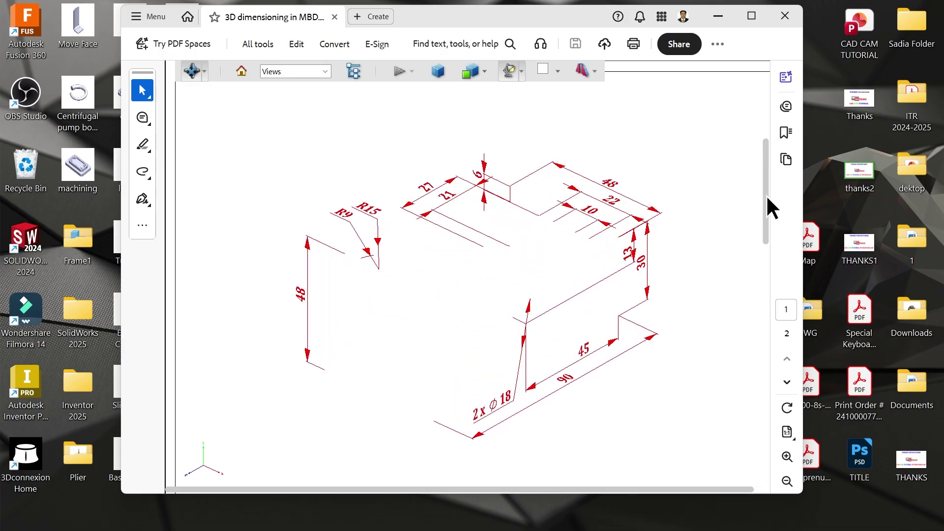
left_click_drag(767, 198, 758, 467)
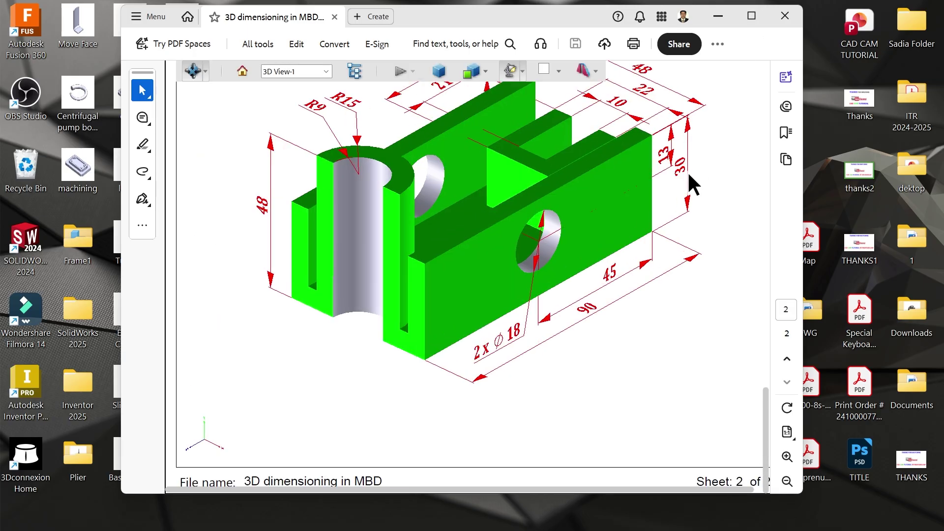
scroll(686, 169, "down", 1)
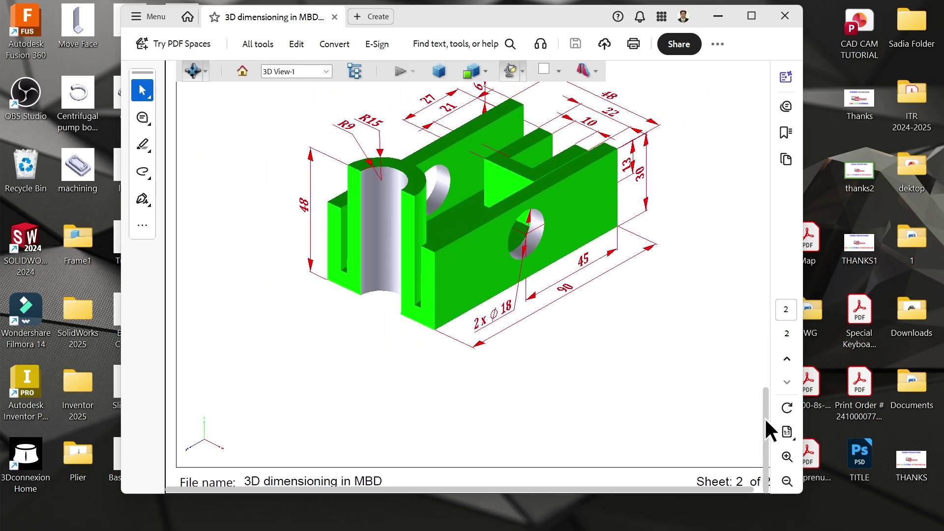
mouse_move(765, 418)
left_mouse_down()
mouse_move(768, 381)
mouse_move(766, 405)
left_mouse_up()
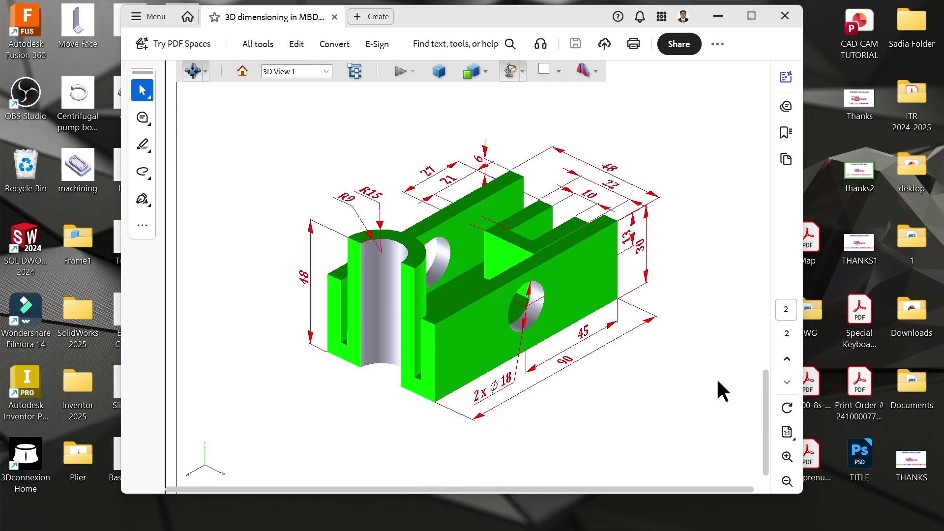